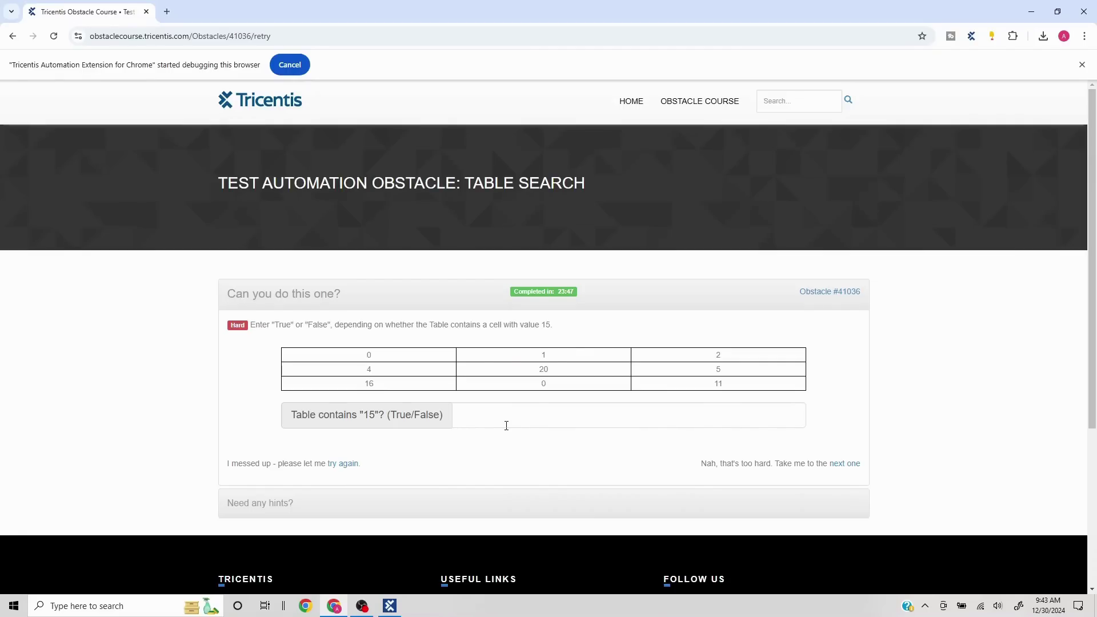
# Switch to Tosca Commander and start an application scan of the Table Search browser page from the root Modules folder.
pyautogui.click(389, 606)
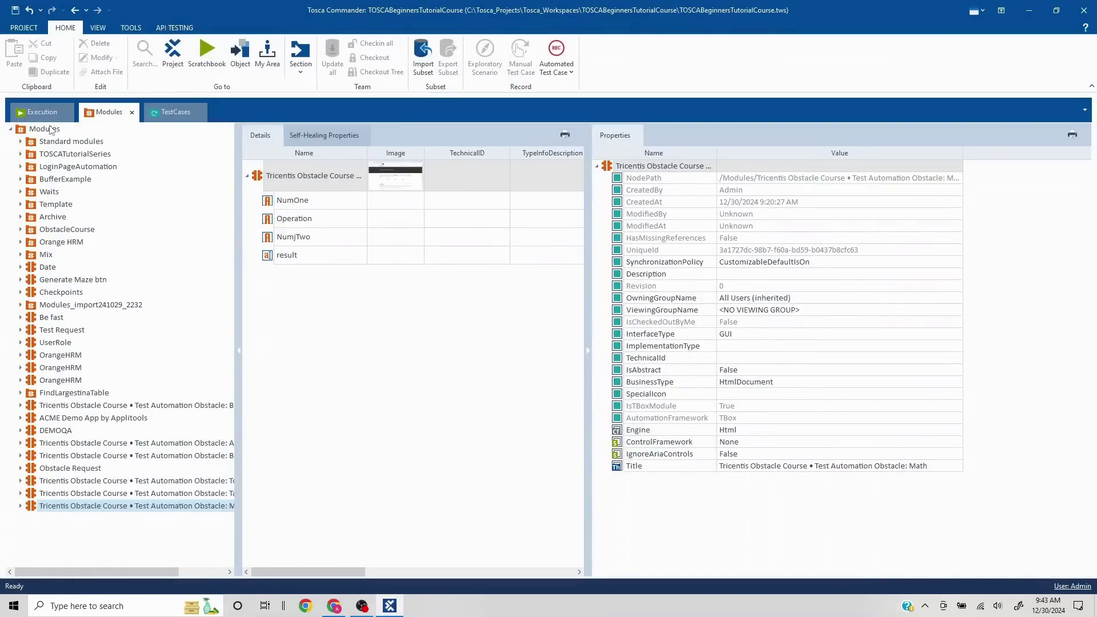
pyautogui.click(51, 130)
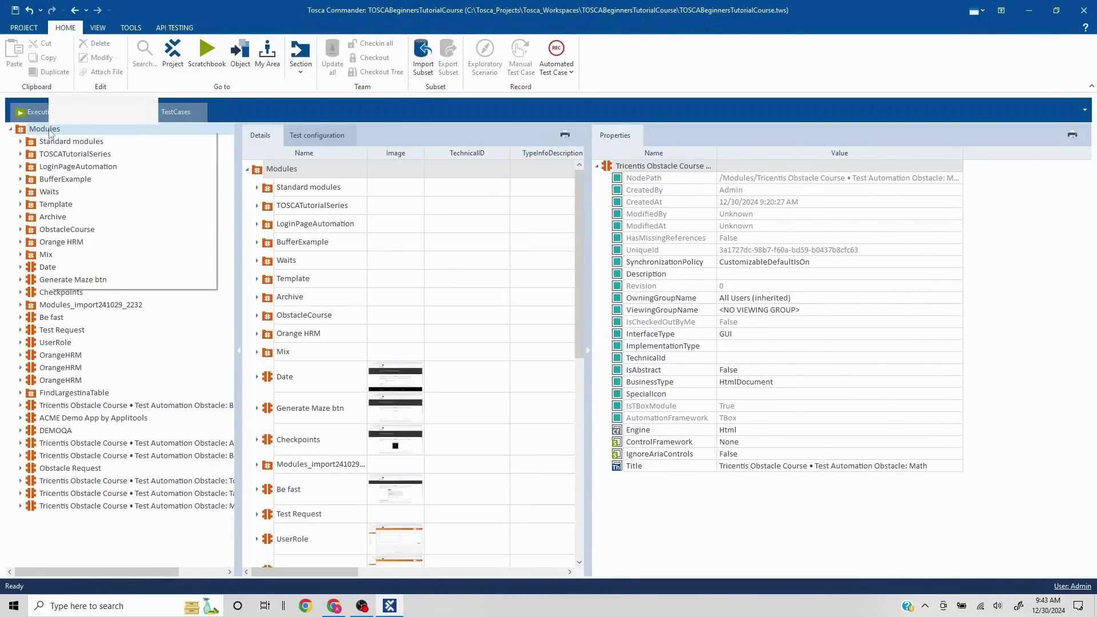
pyautogui.rightClick(63, 128)
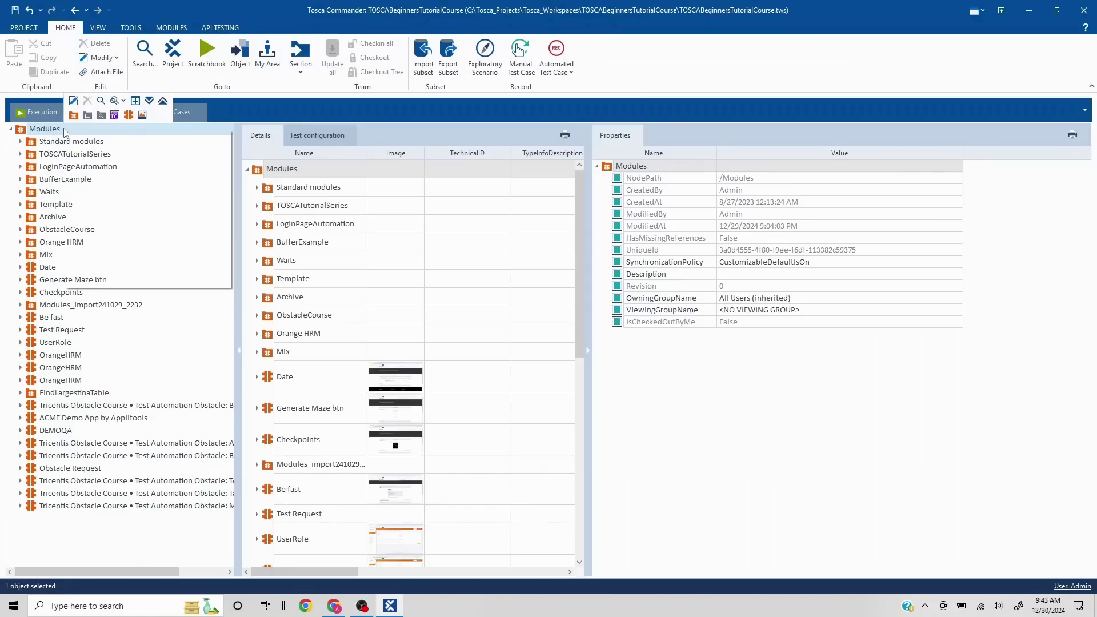
pyautogui.moveTo(180, 174)
pyautogui.click(255, 173)
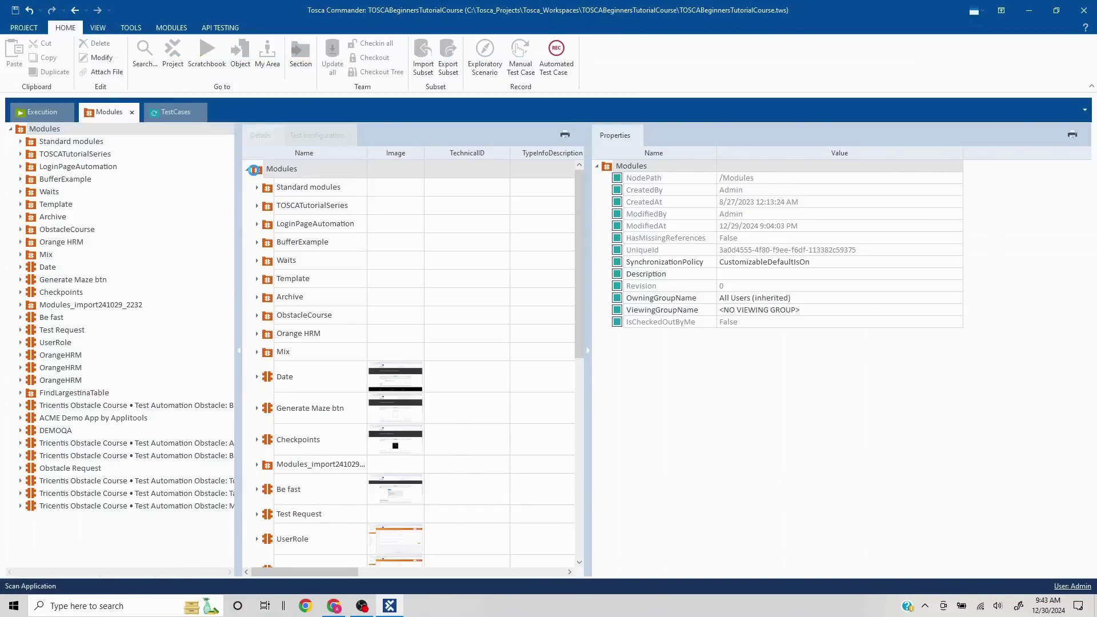
pyautogui.click(1031, 13)
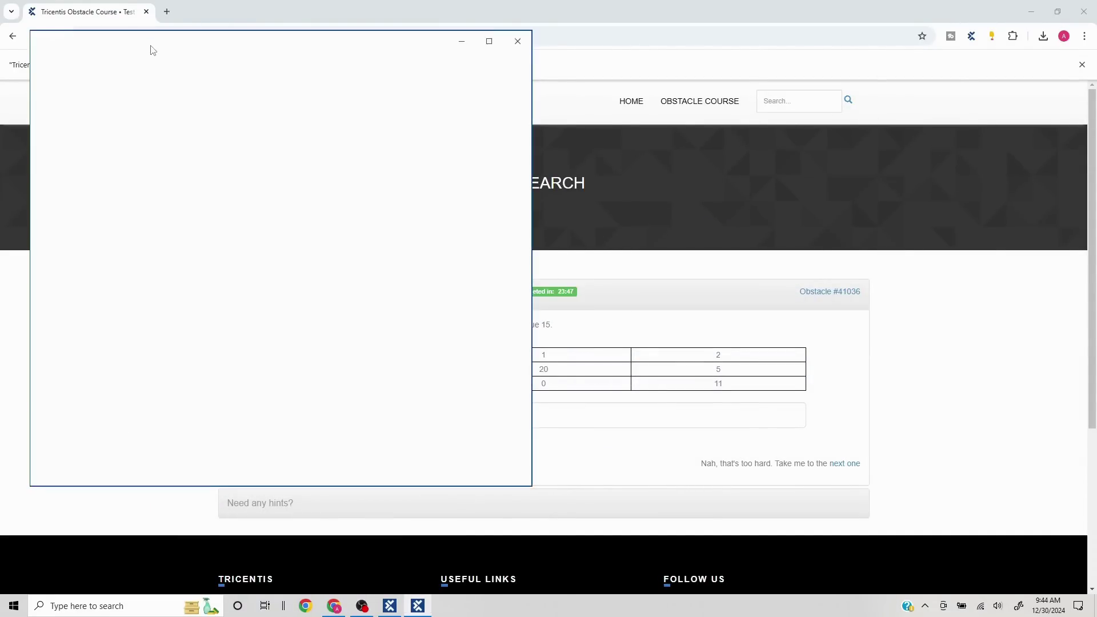
pyautogui.moveTo(147, 43); pyautogui.dragTo(597, 67)
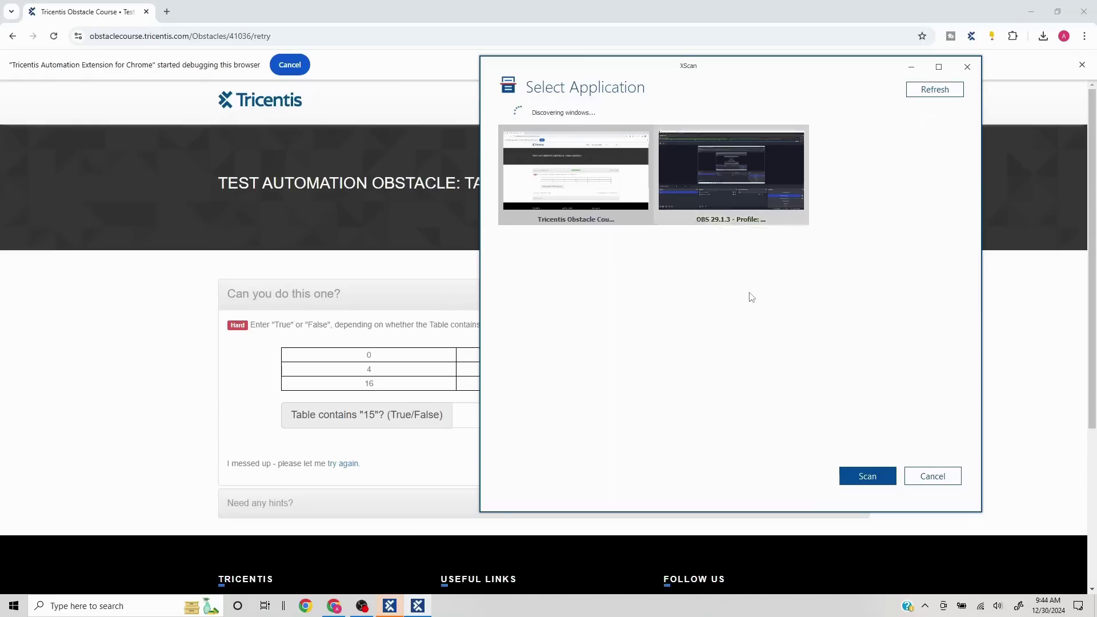
pyautogui.click(848, 472)
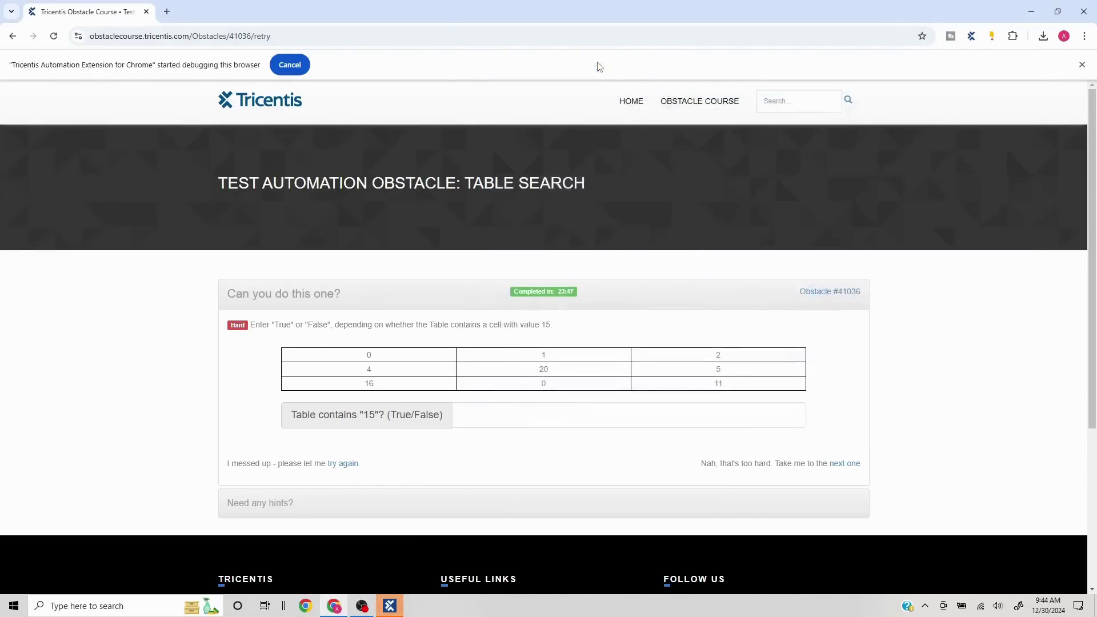
# Capture the page's number table and True/False answer field in the scan, save them as a module and close XScan.
pyautogui.moveTo(593, 64); pyautogui.dragTo(814, 85)
pyautogui.click(861, 131)
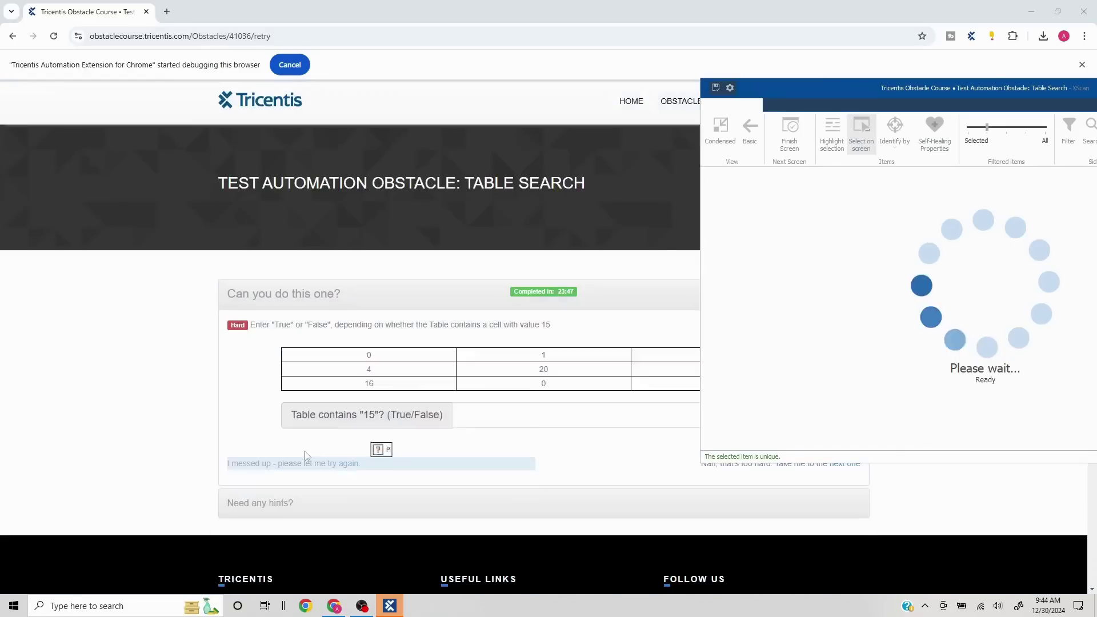
pyautogui.click(356, 377)
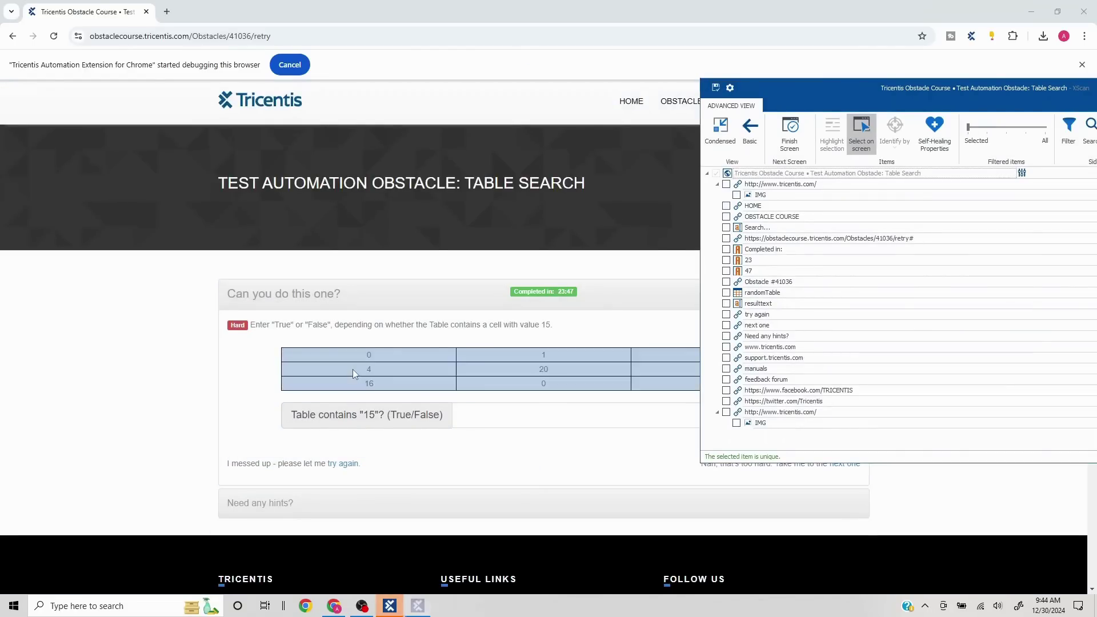
pyautogui.click(505, 420)
pyautogui.click(861, 132)
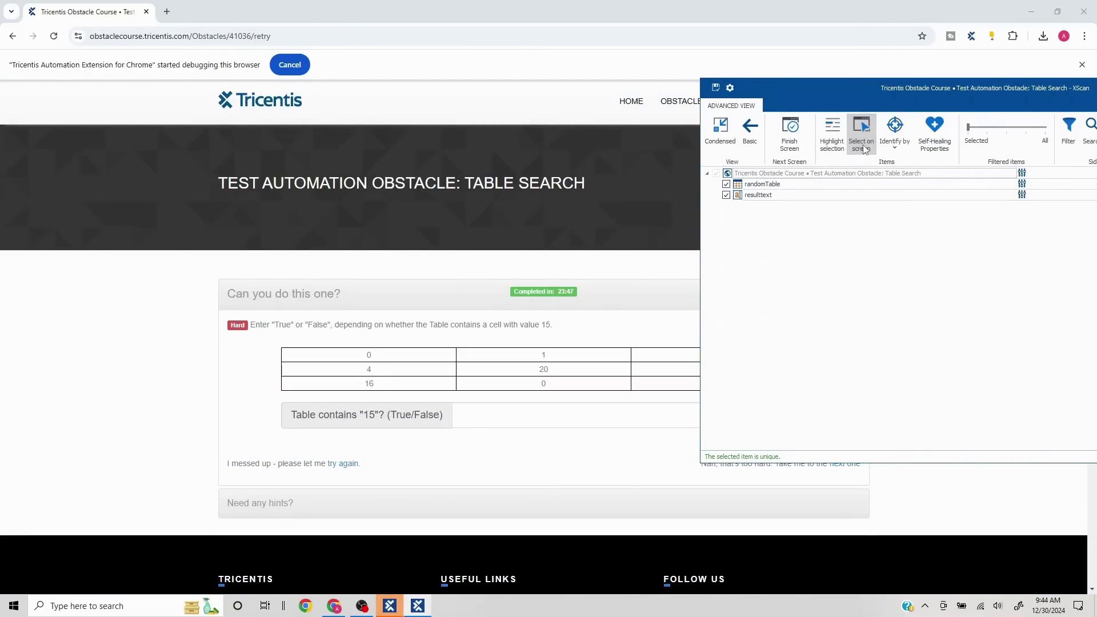
pyautogui.click(715, 89)
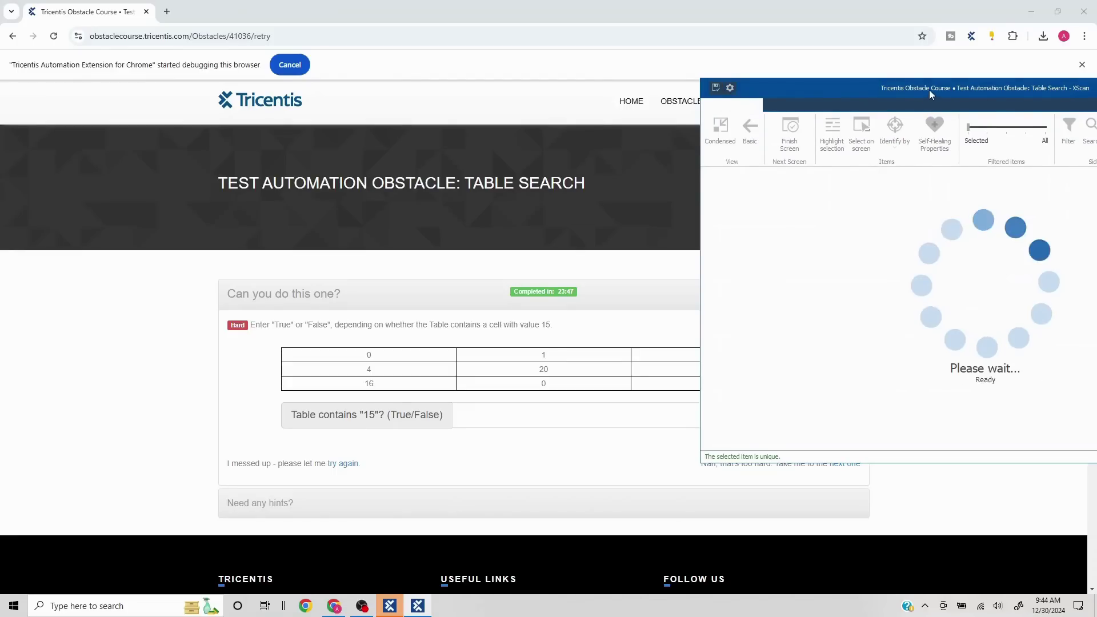
pyautogui.moveTo(930, 94); pyautogui.dragTo(626, 122)
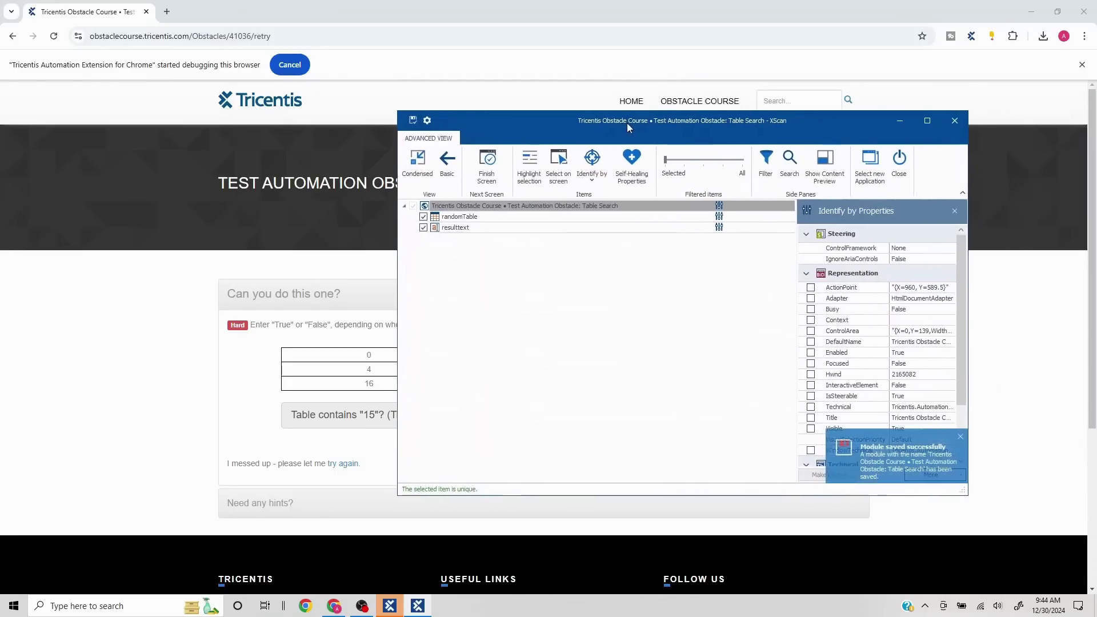
pyautogui.click(950, 124)
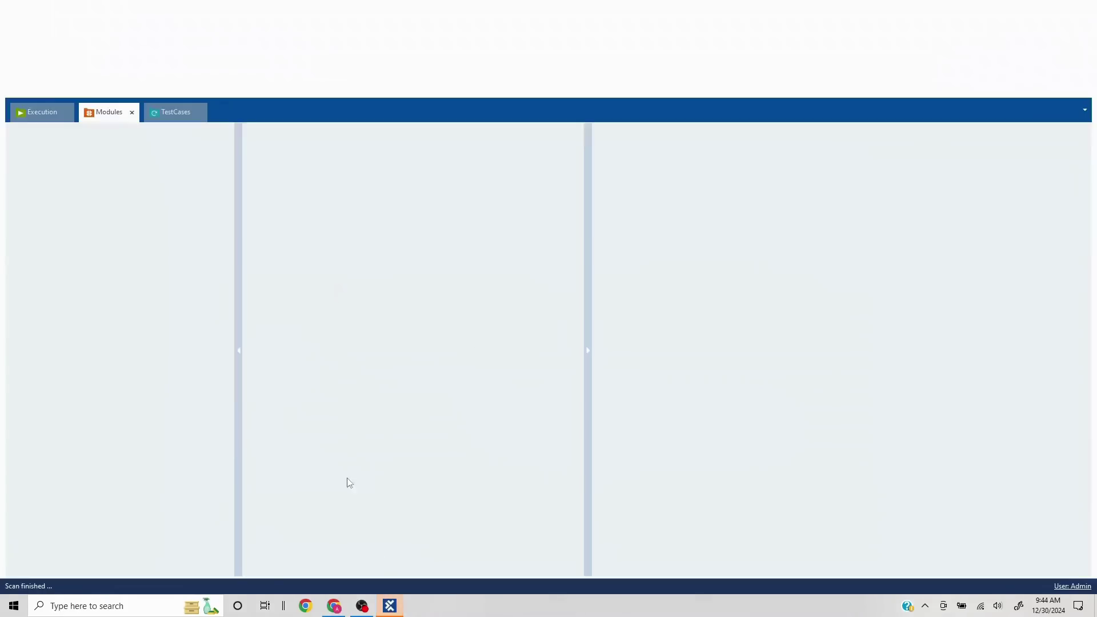
# Create a new test case from the scanned Table Search module and expand its test step down to the randomTable rows and columns.
pyautogui.click(94, 519)
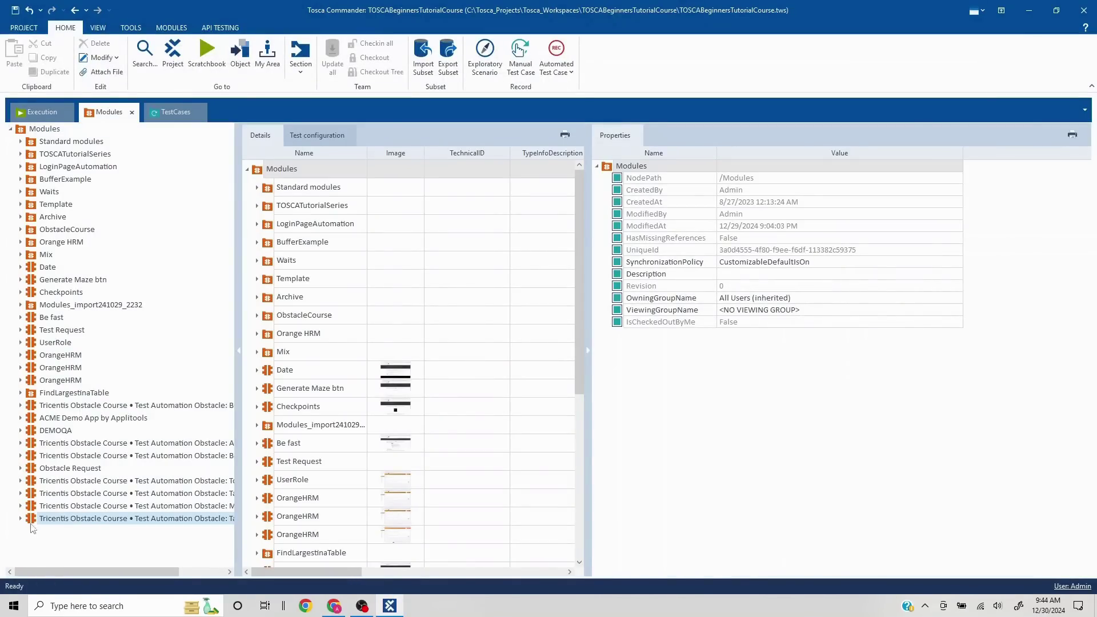
pyautogui.moveTo(33, 524); pyautogui.dragTo(49, 130)
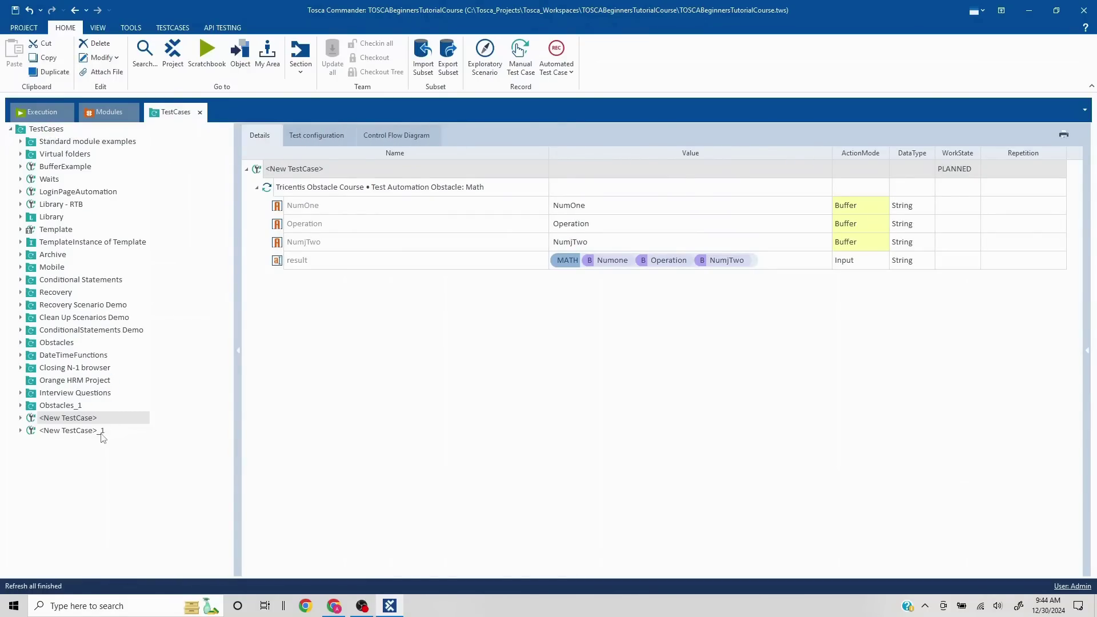
pyautogui.click(80, 431)
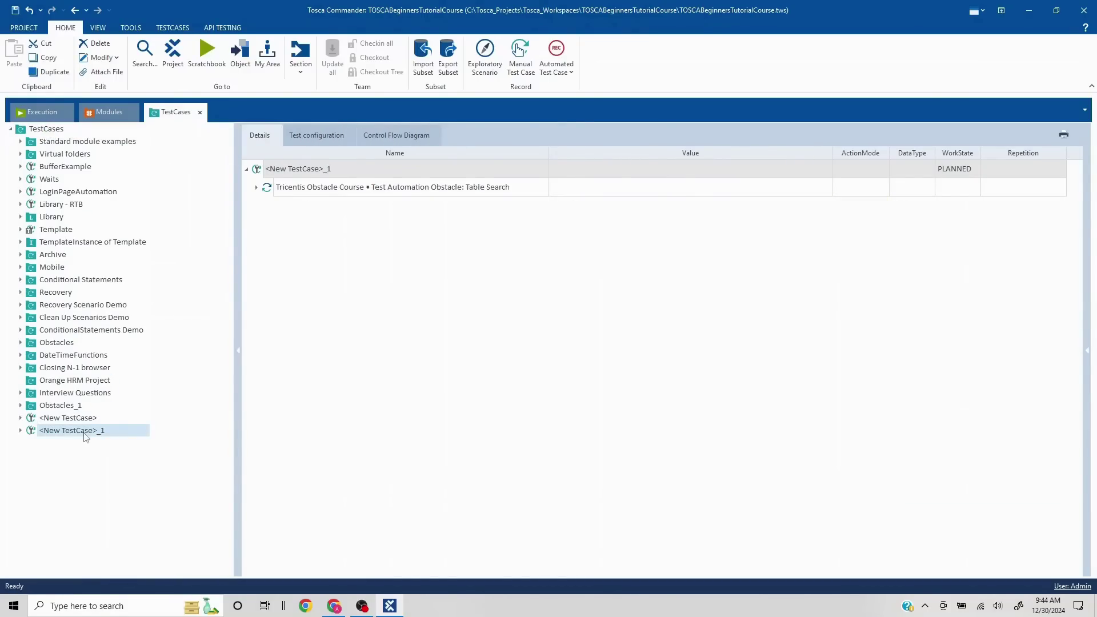
pyautogui.click(256, 188)
pyautogui.click(266, 206)
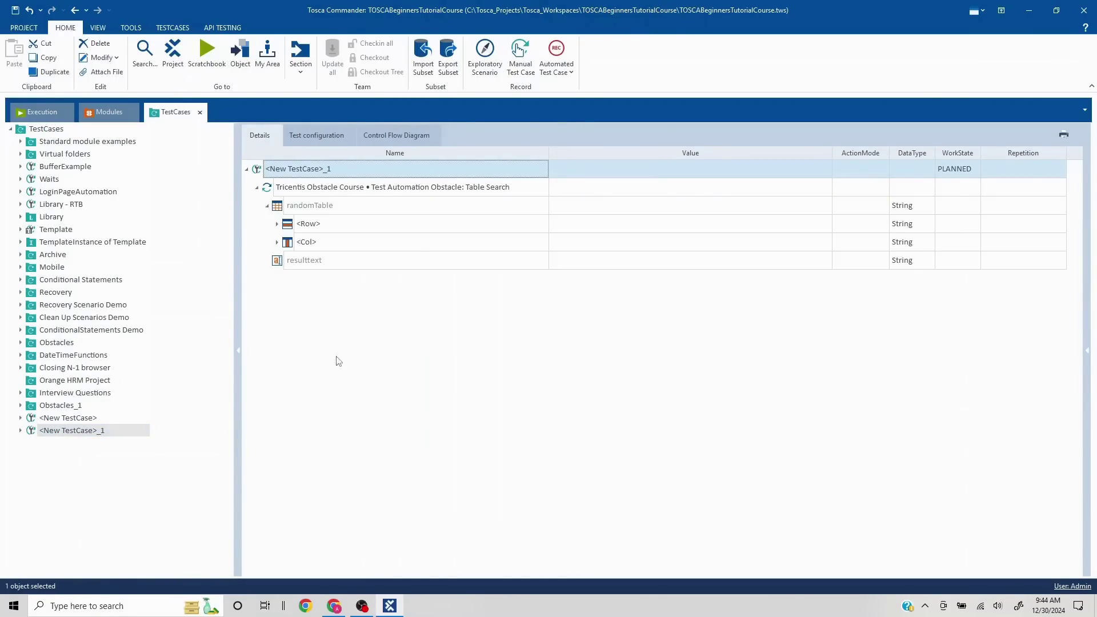
# Compare the number table on the web page with the row, column and cell structure of randomTable in the test case.
pyautogui.hotkey('alt', 'Tab')
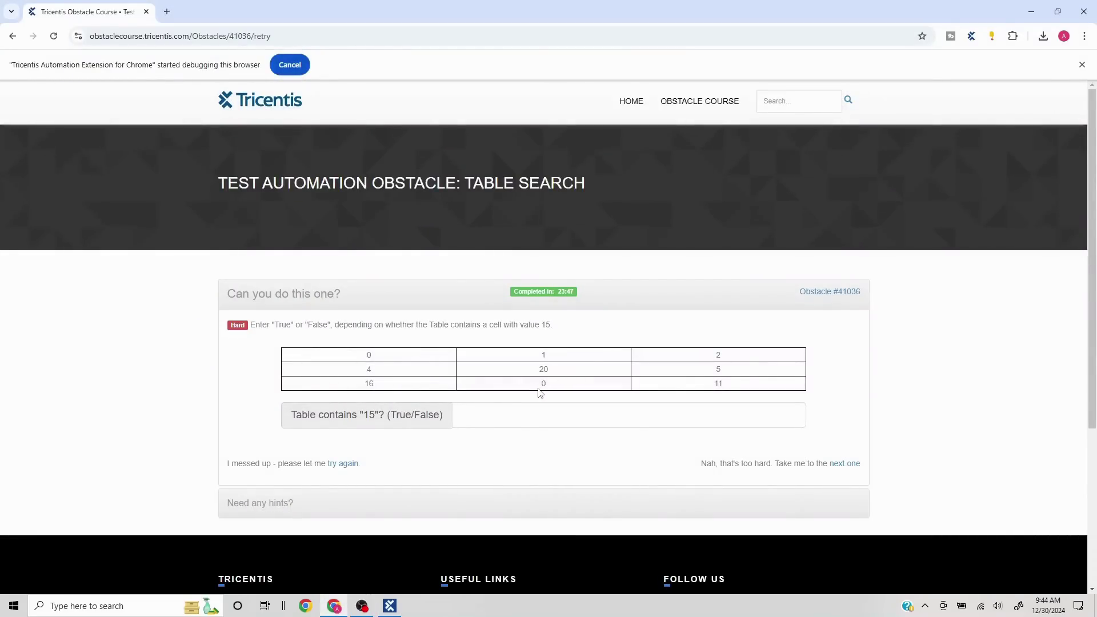
pyautogui.hotkey('alt', 'Tab')
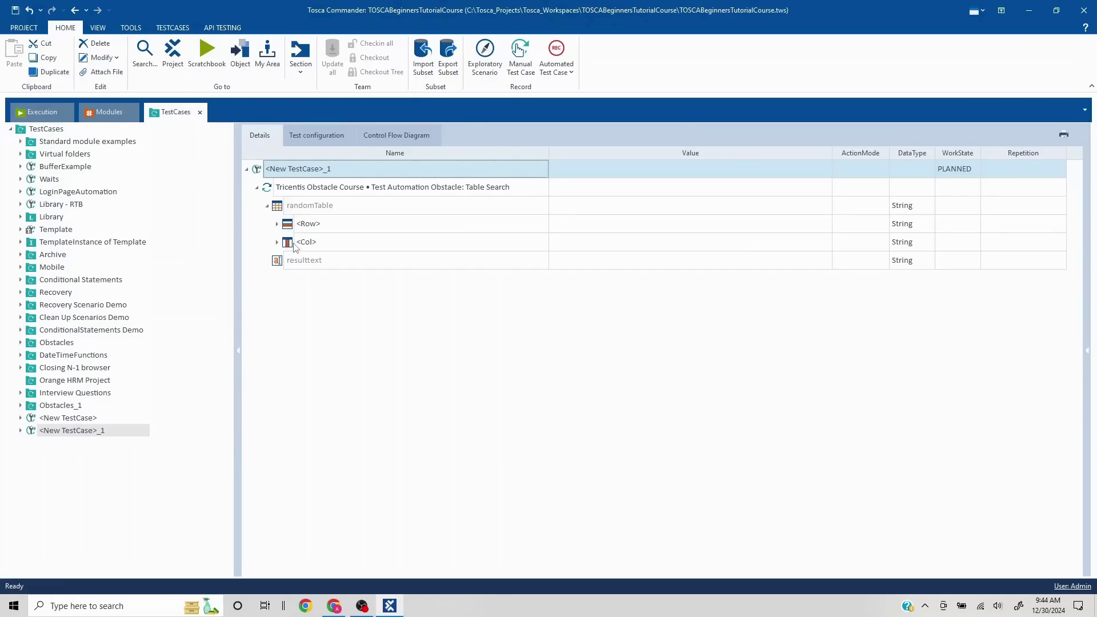
pyautogui.hotkey('alt', 'Tab')
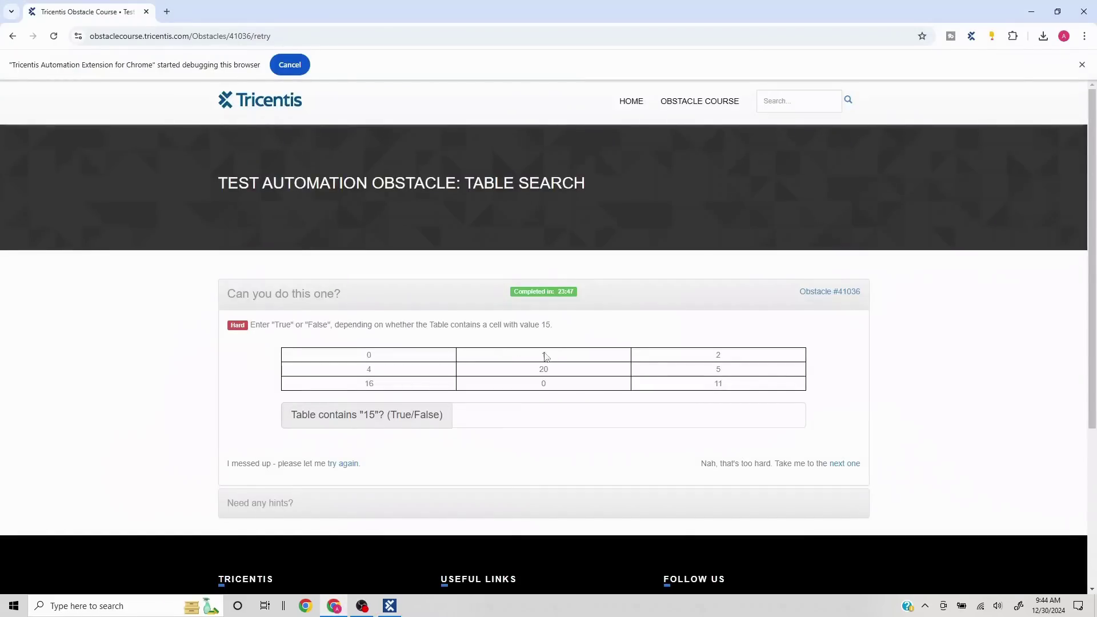
pyautogui.hotkey('alt', 'Tab')
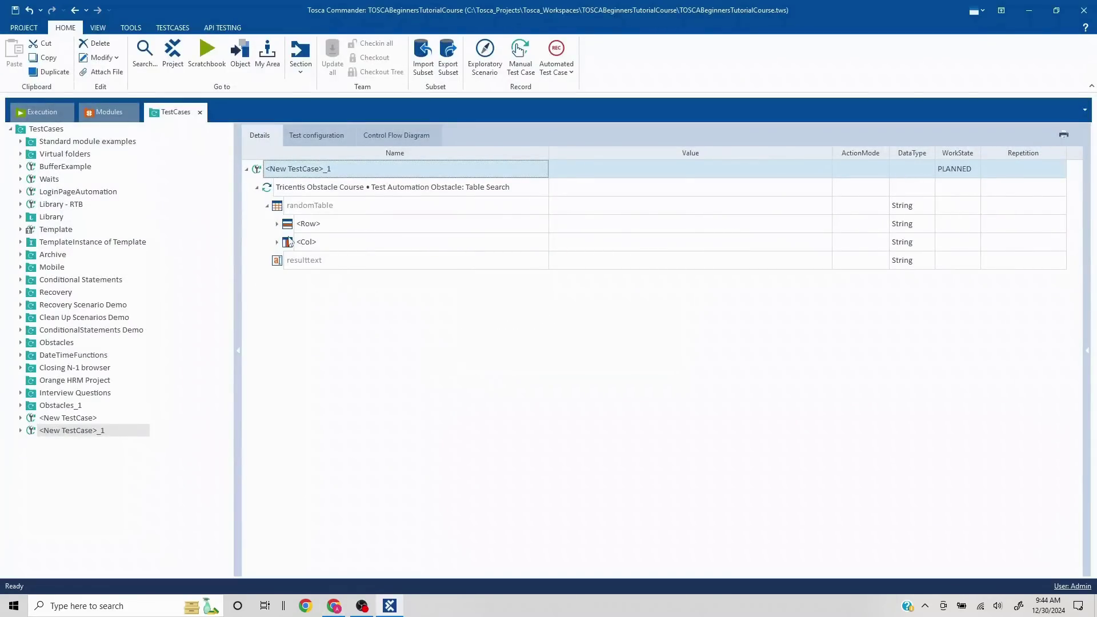
pyautogui.click(277, 224)
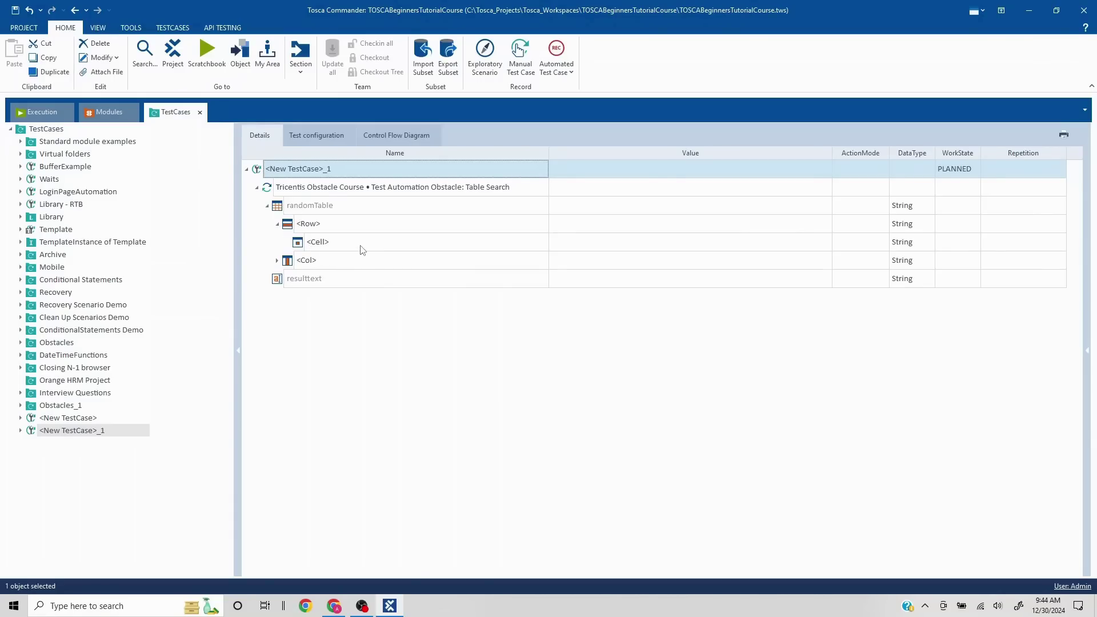
pyautogui.hotkey('alt', 'Tab')
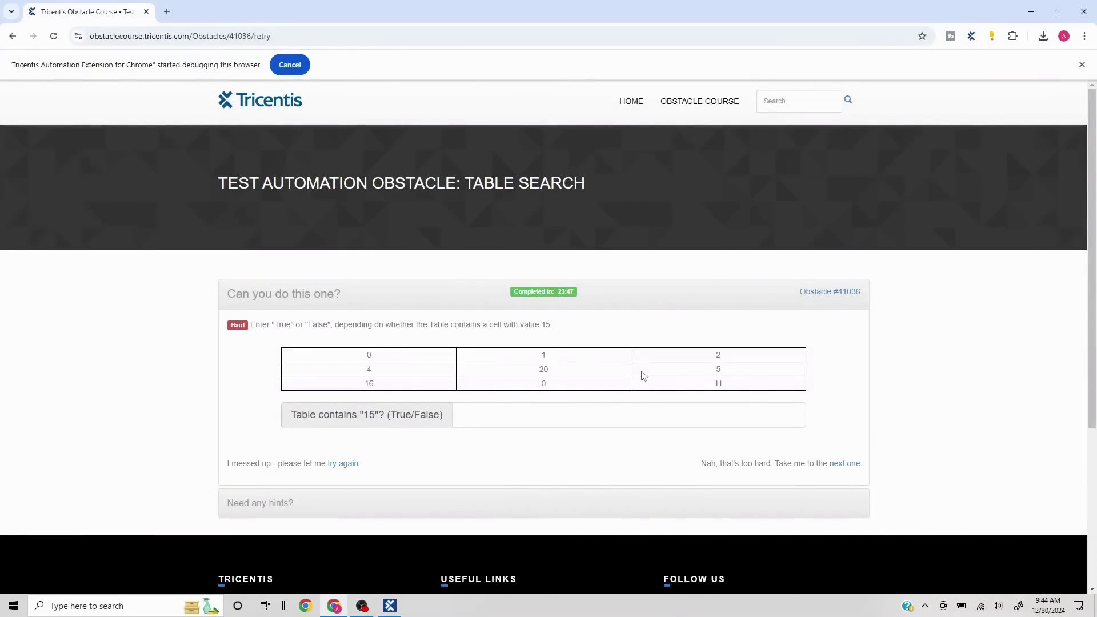
pyautogui.hotkey('alt', 'Tab')
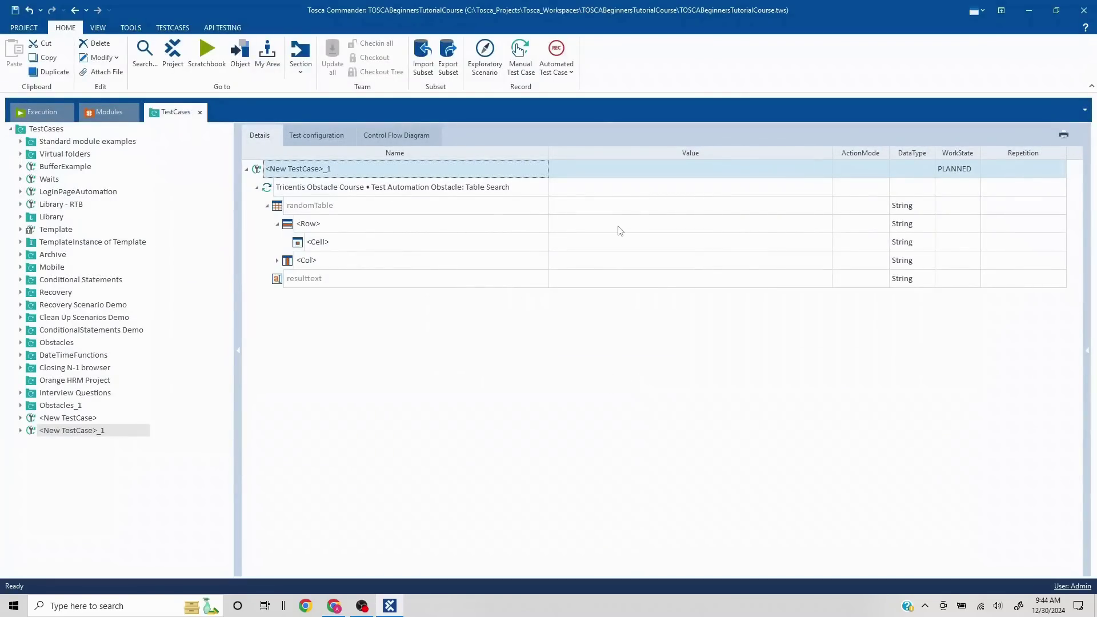
# Set the value of the cell under the randomTable row to 15 with the action mode Constraint.
pyautogui.click(591, 248)
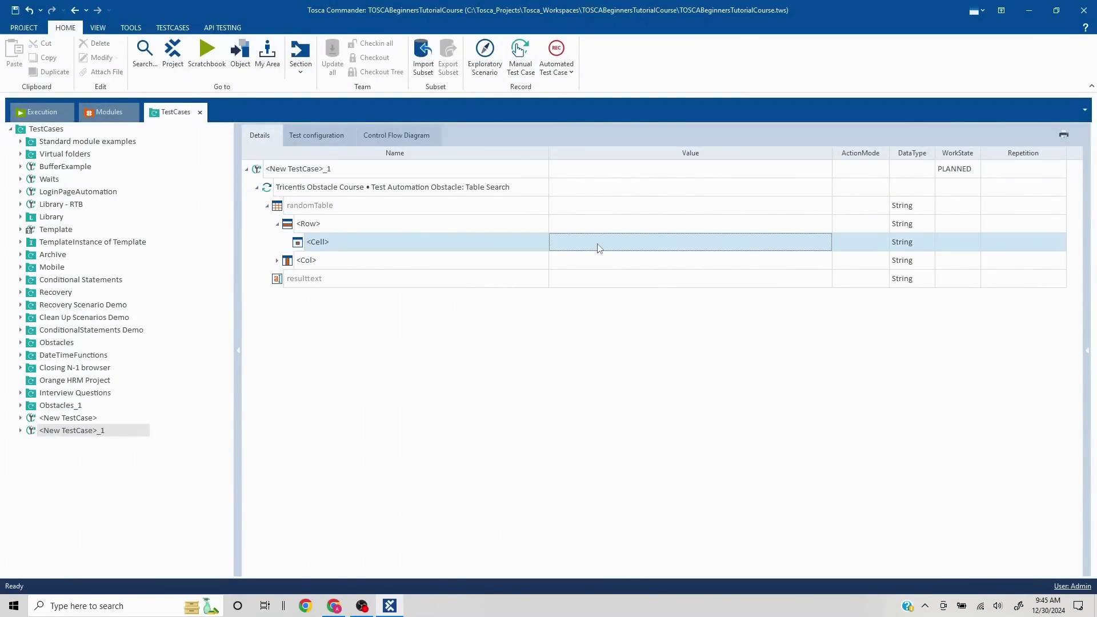
pyautogui.click(597, 247)
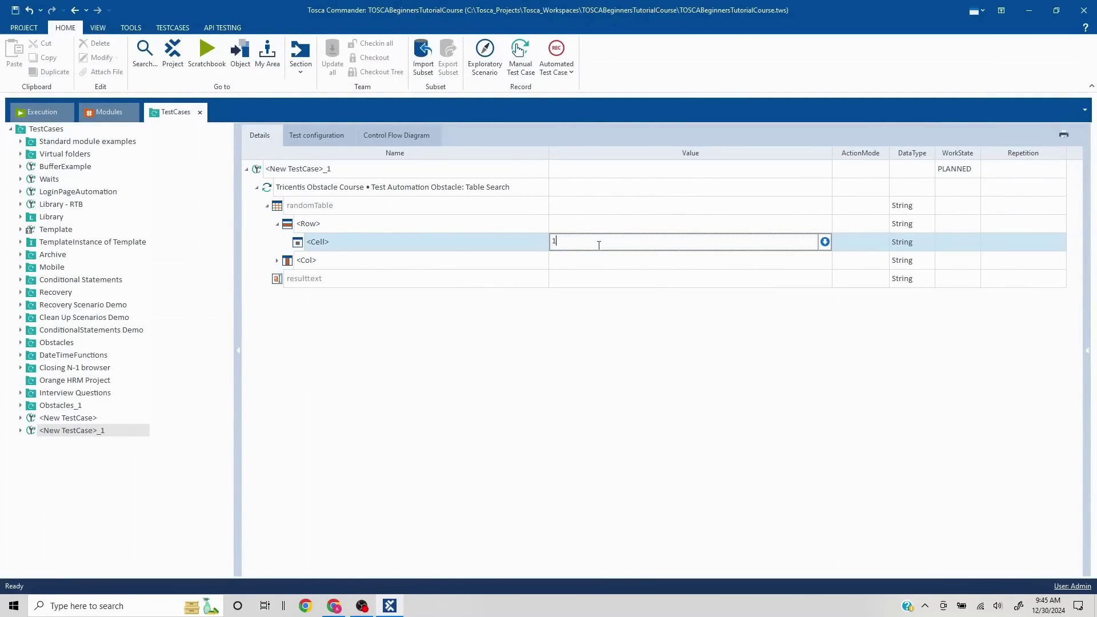
pyautogui.click(739, 334)
pyautogui.click(854, 248)
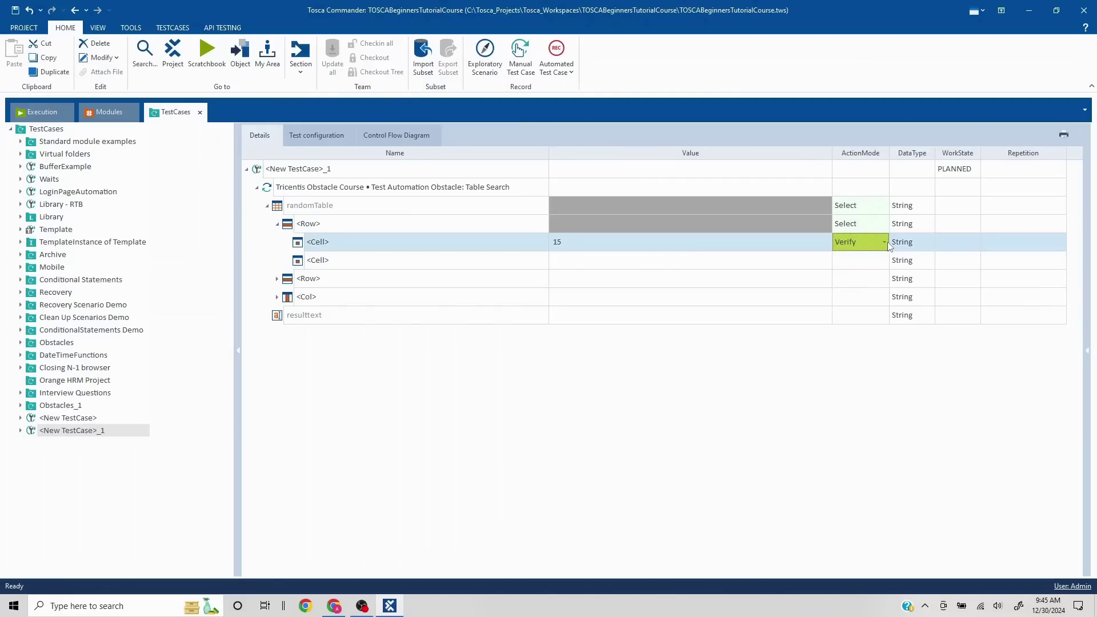
pyautogui.click(883, 242)
pyautogui.click(862, 330)
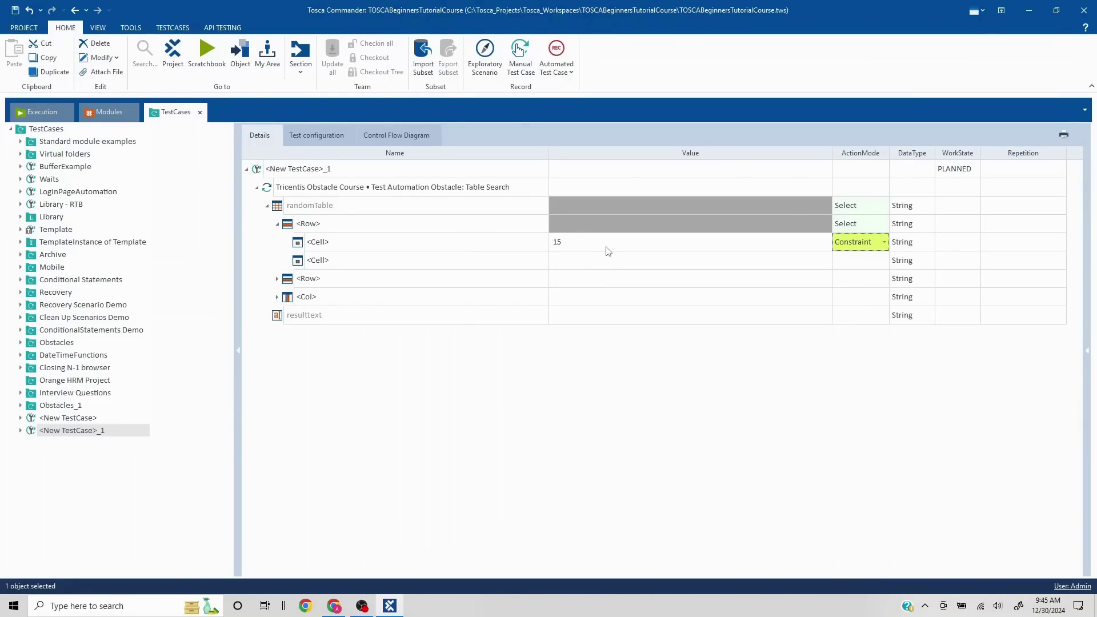
# Review the number table on the web page and the properties of randomTable's row in the Table Search module.
pyautogui.hotkey('alt', 'Tab')
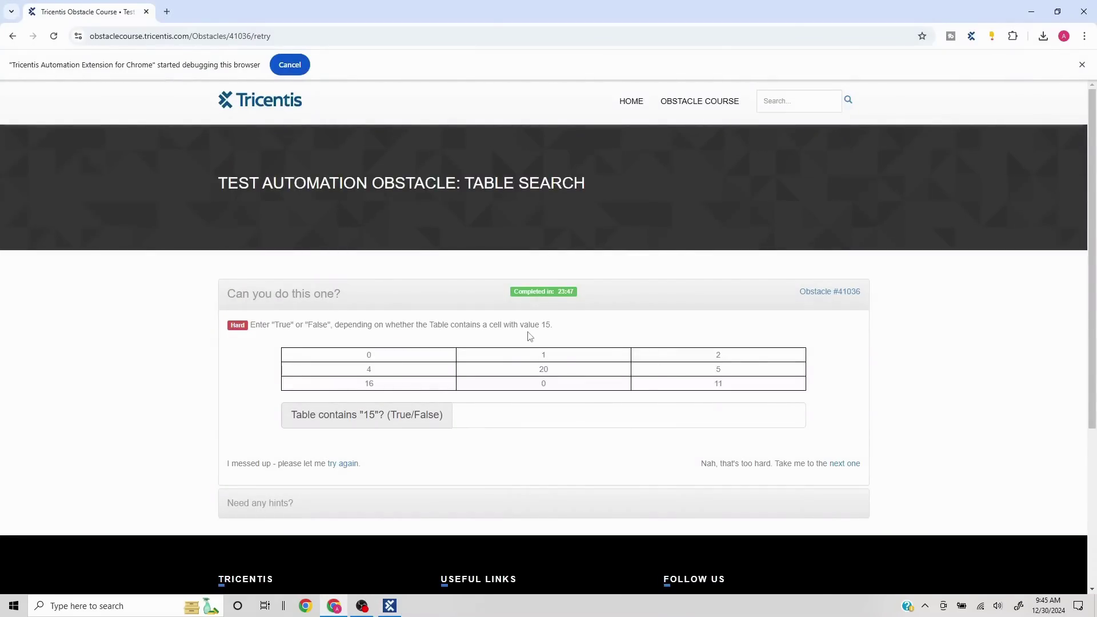
pyautogui.hotkey('alt', 'Tab')
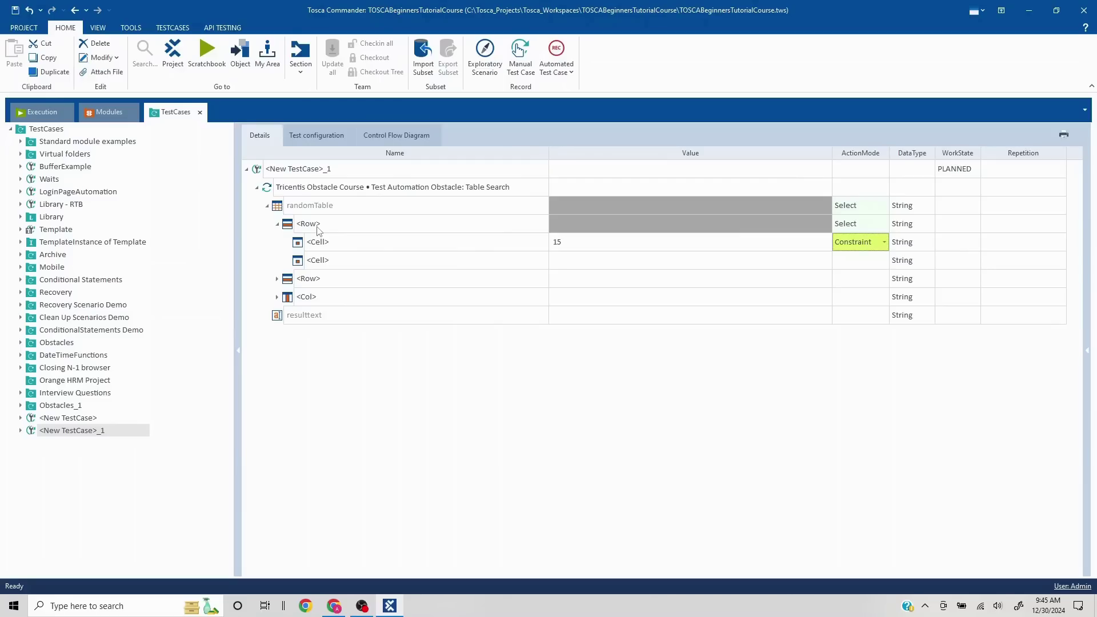
pyautogui.click(106, 117)
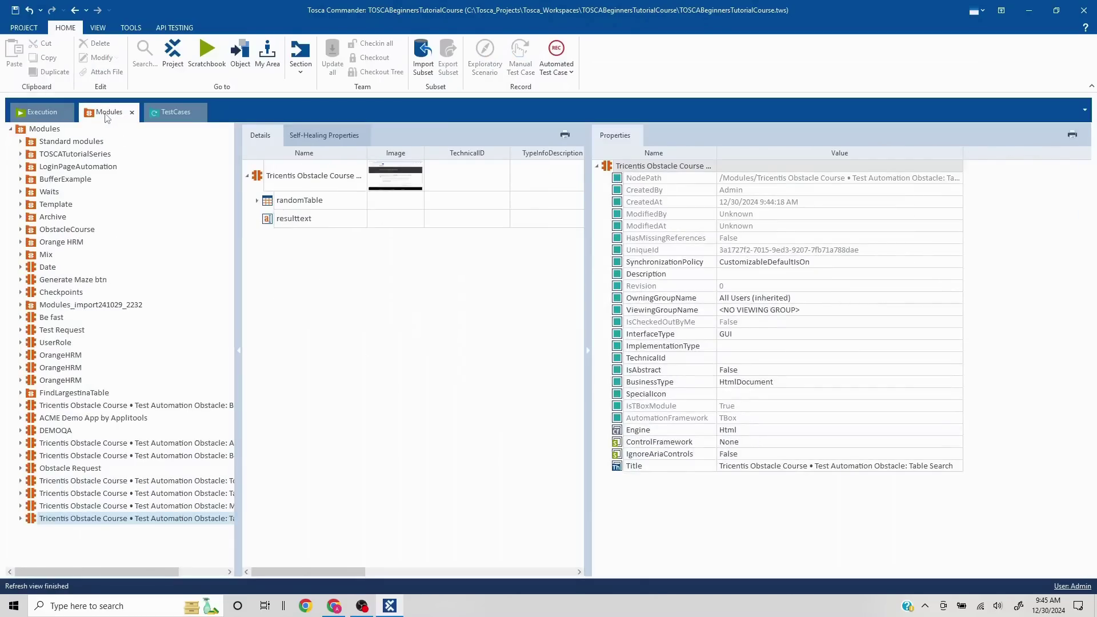
pyautogui.click(257, 201)
pyautogui.click(268, 219)
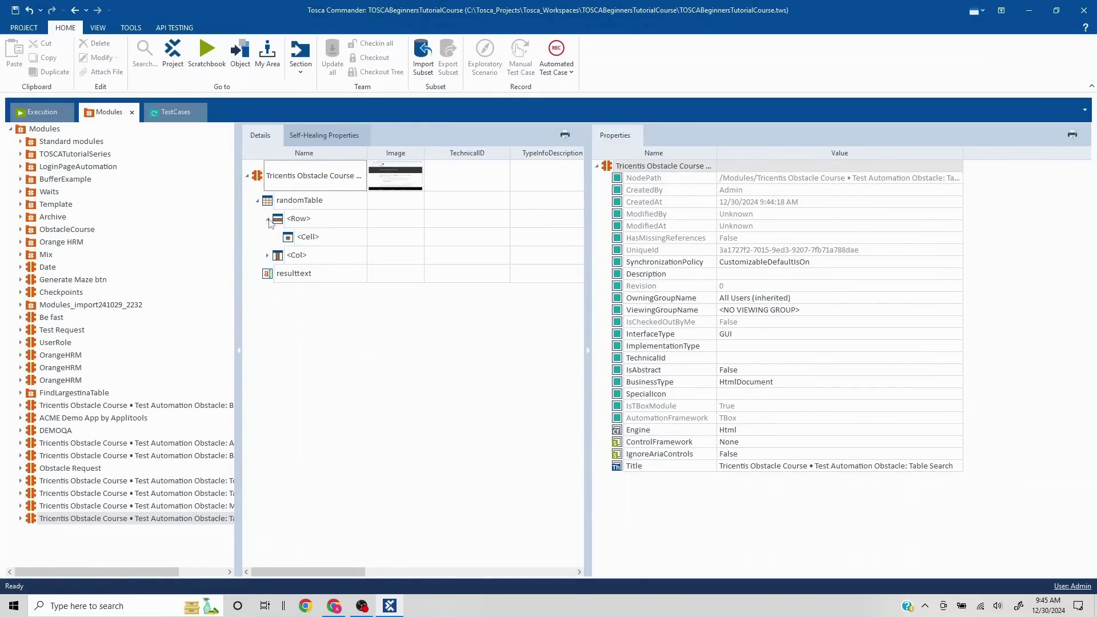
pyautogui.click(297, 220)
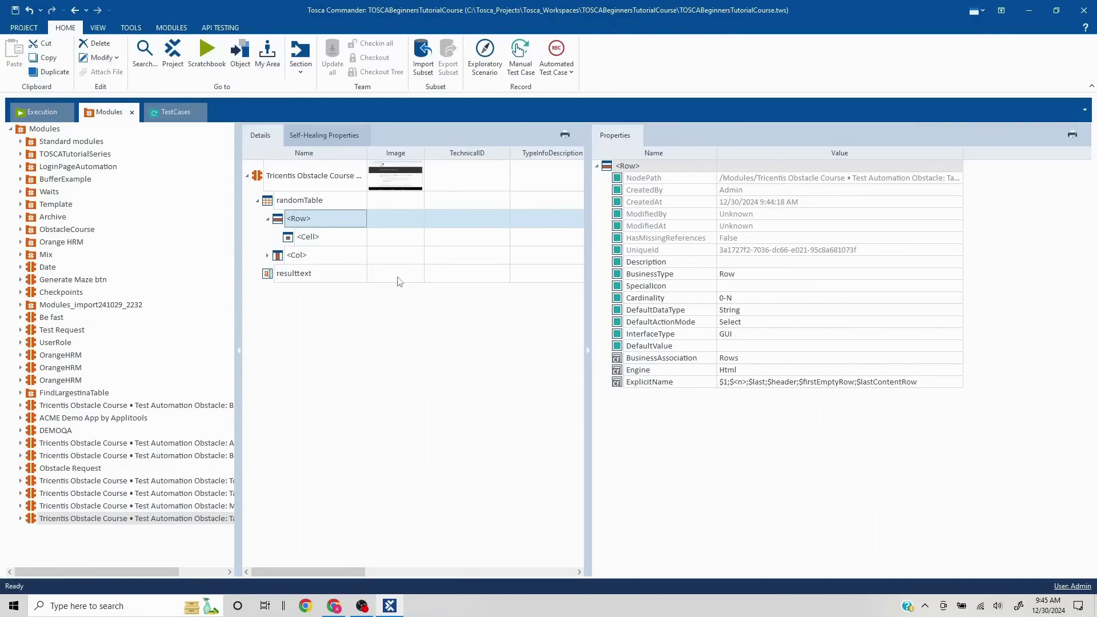
# Rescan the Table Search module and place the Rescan window beside the web page's table.
pyautogui.click(289, 182)
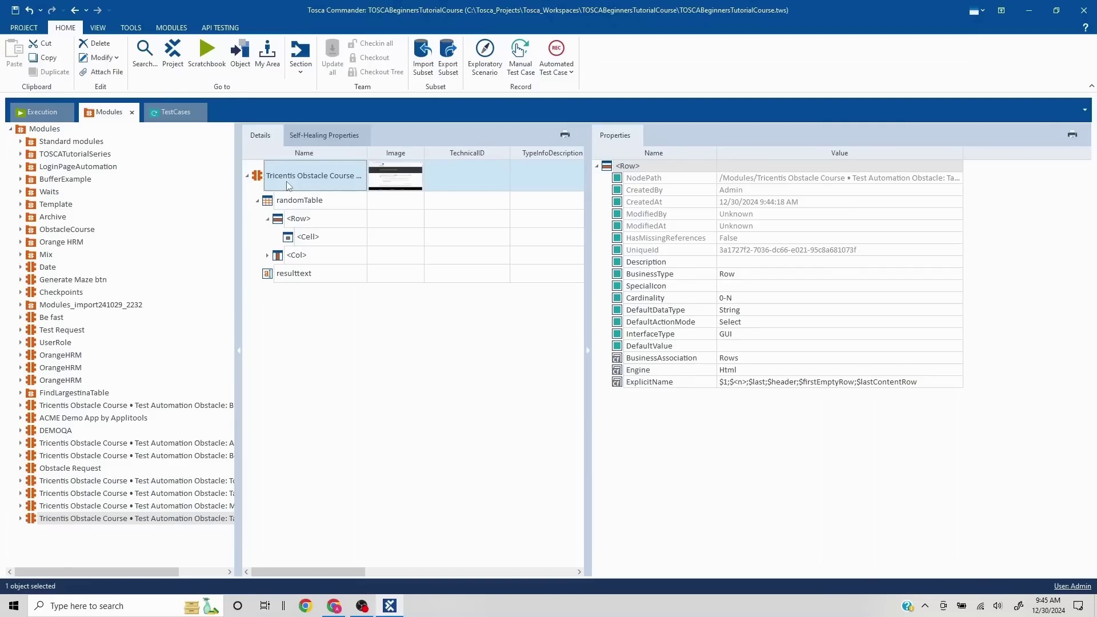
pyautogui.rightClick(288, 183)
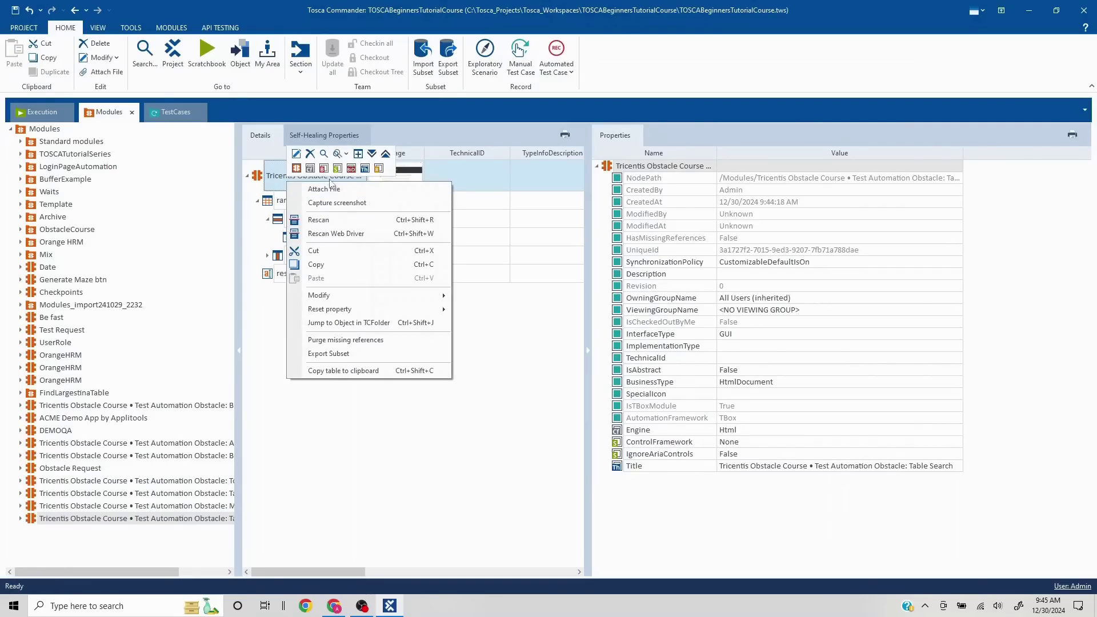
pyautogui.click(322, 219)
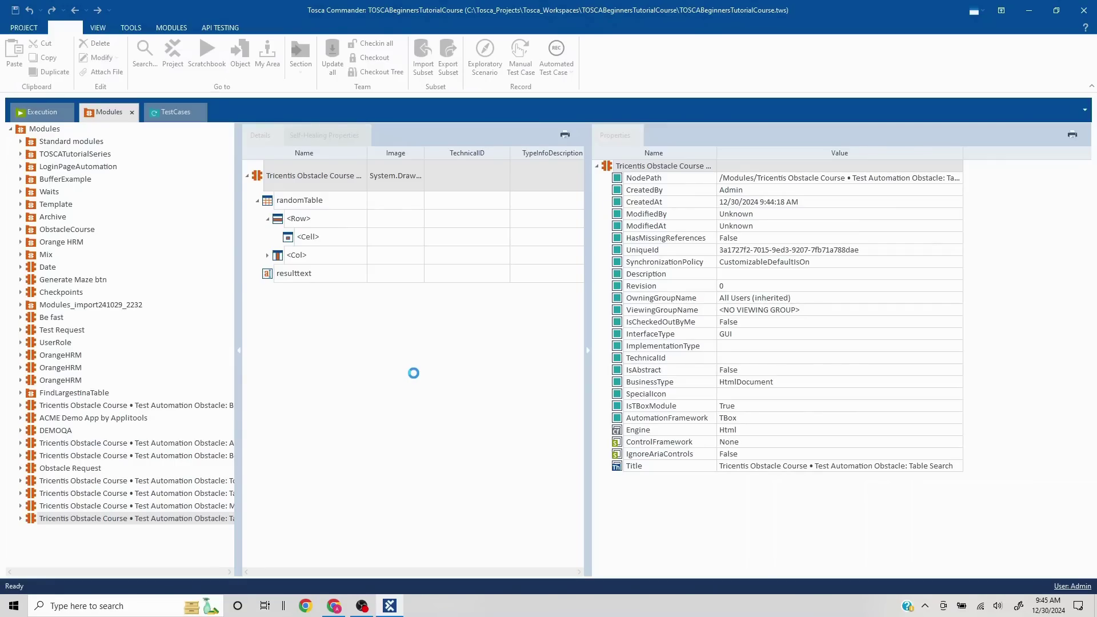
pyautogui.click(1026, 14)
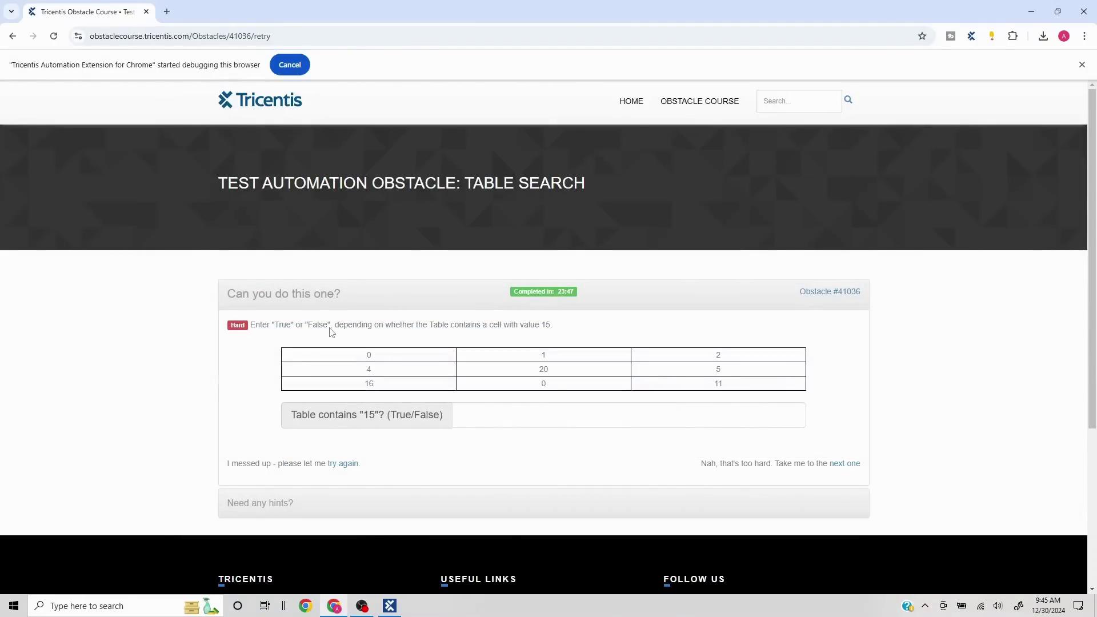
pyautogui.click(424, 609)
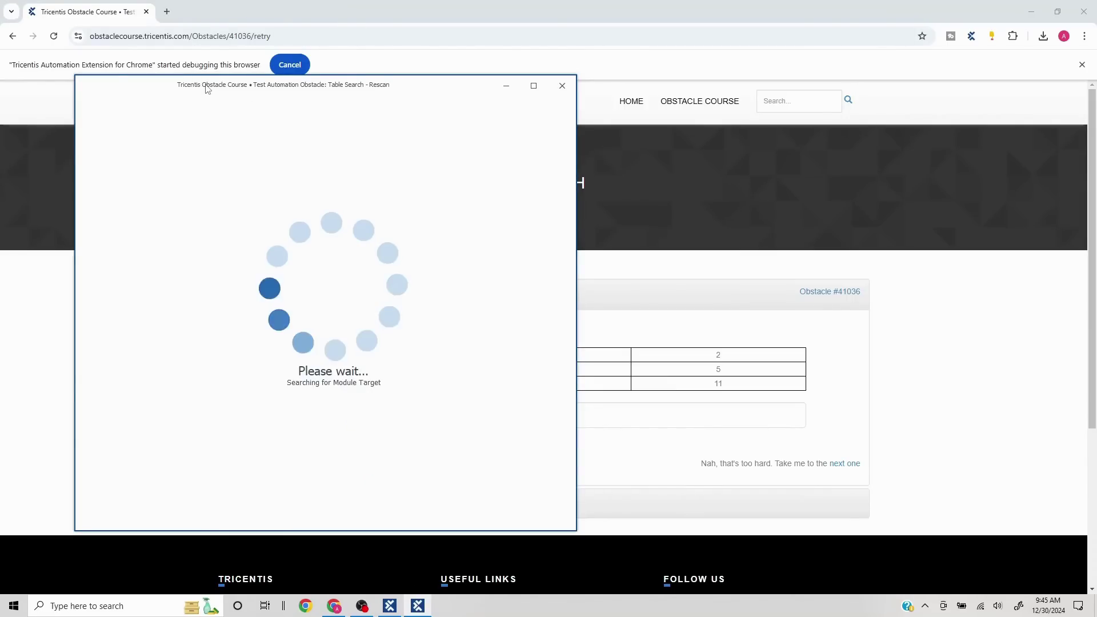
pyautogui.moveTo(208, 91); pyautogui.dragTo(614, 146)
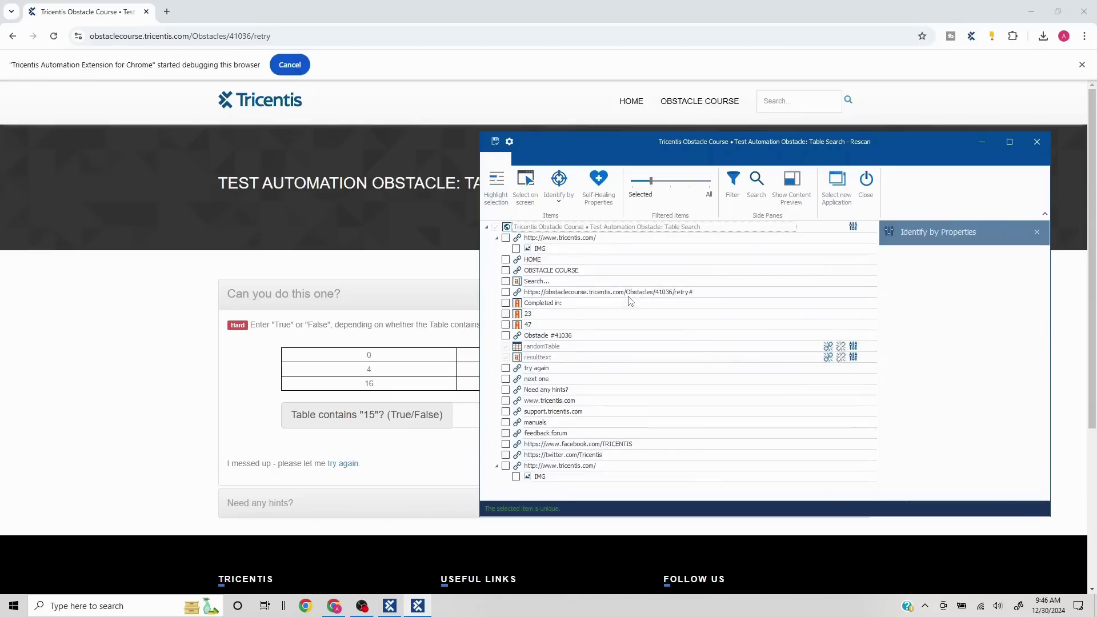
# Limit the rescan to the selected items and examine the identification properties of randomTable.
pyautogui.click(635, 182)
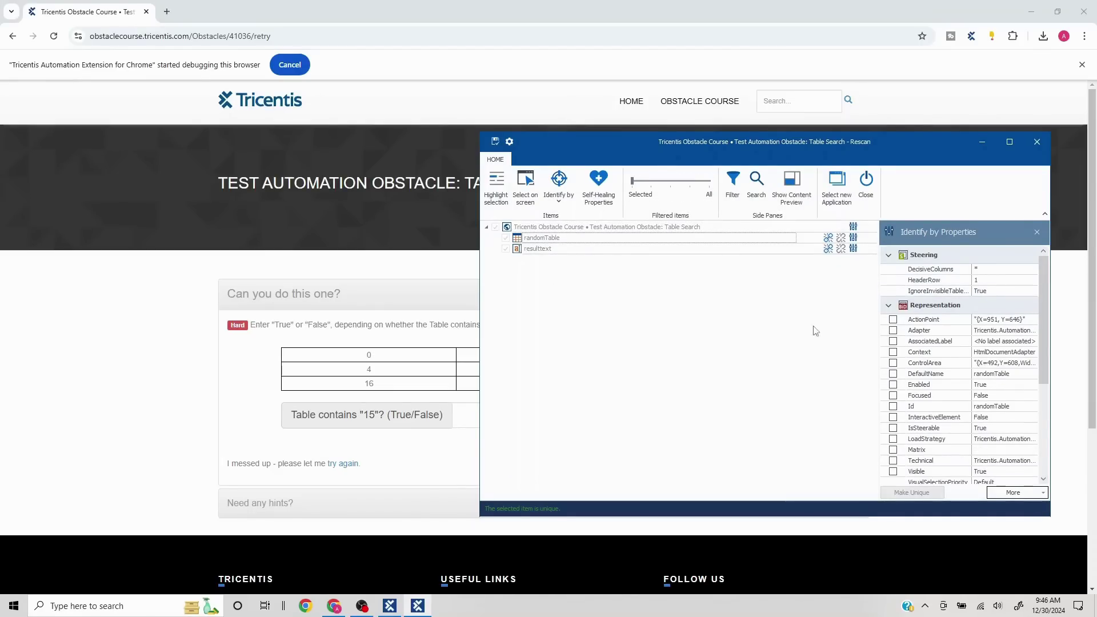
pyautogui.click(1009, 142)
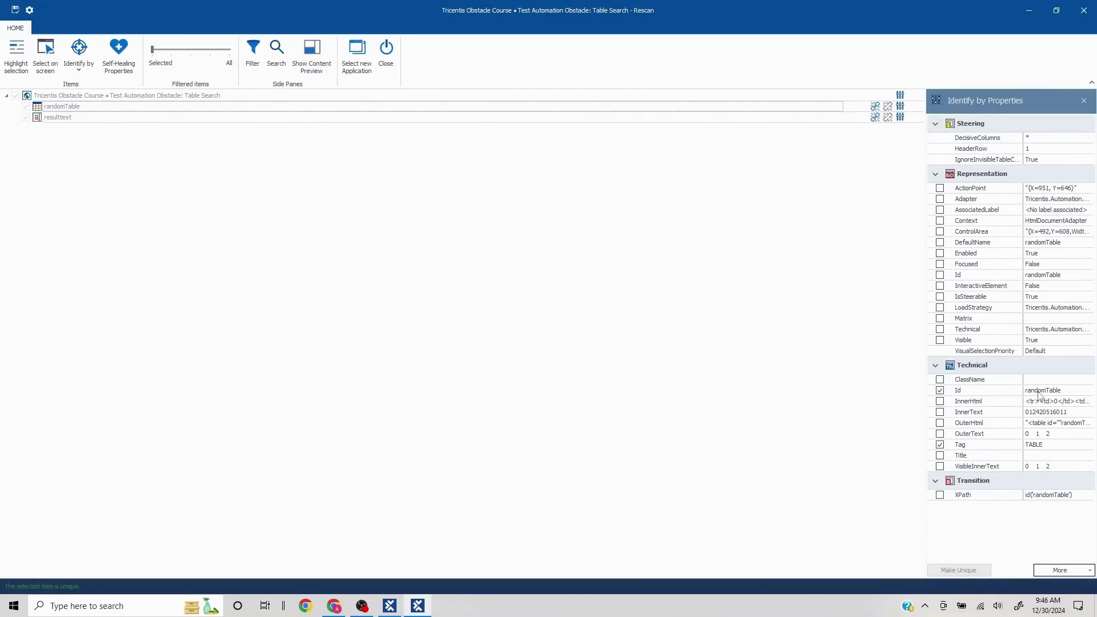
pyautogui.click(1056, 10)
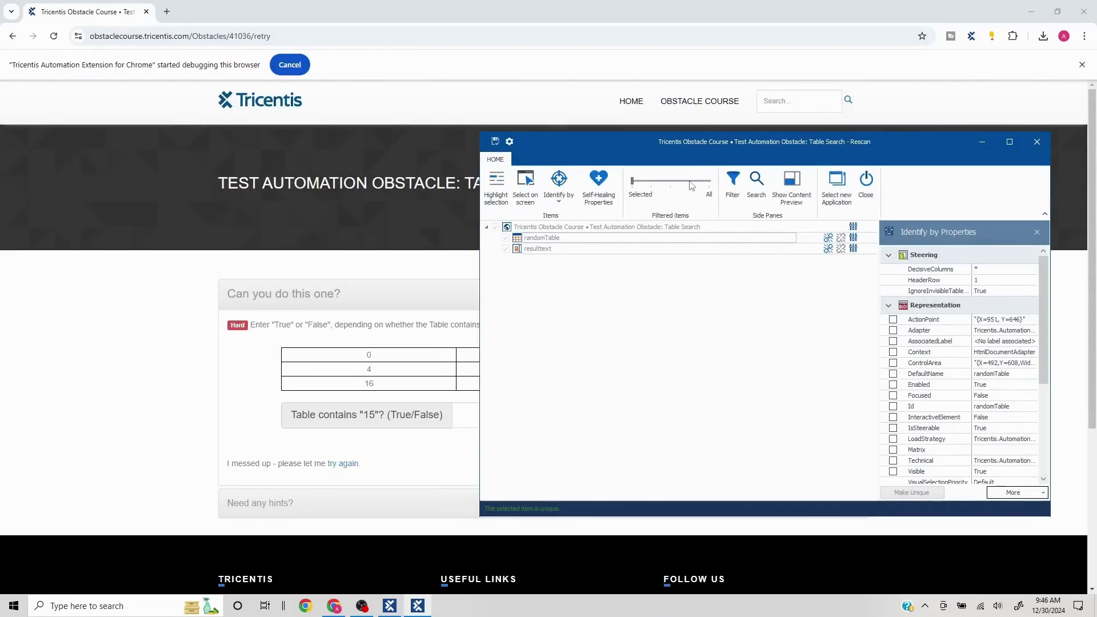
# Show all scanned items to inspect the properties of randomTable's first cell, and close the rescan without saving.
pyautogui.click(525, 185)
pyautogui.click(367, 355)
pyautogui.moveTo(631, 182); pyautogui.dragTo(705, 190)
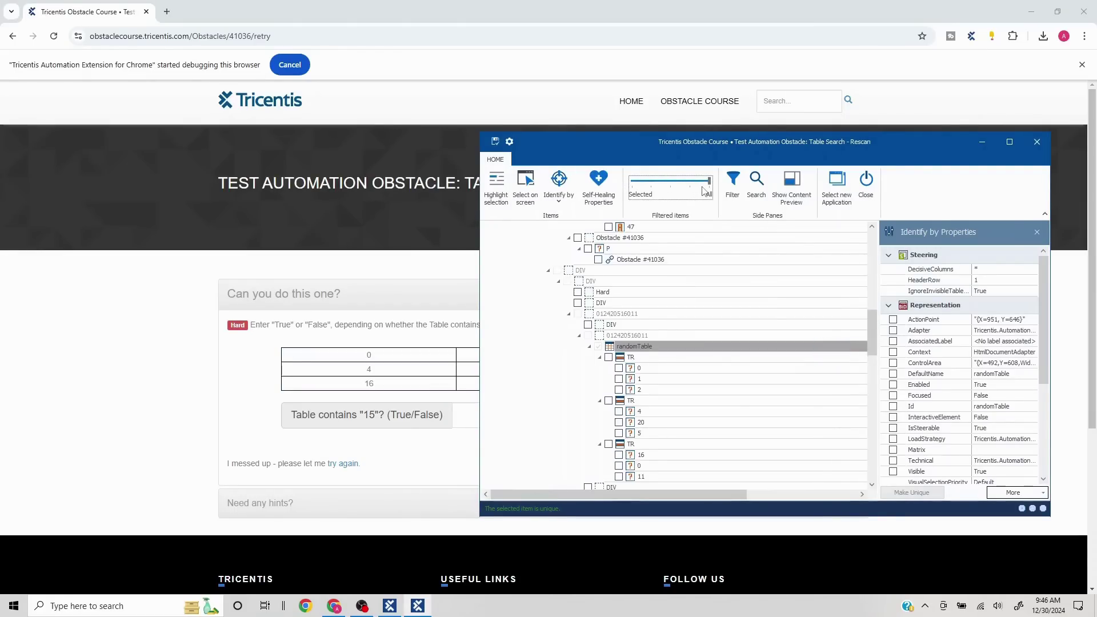
pyautogui.click(634, 369)
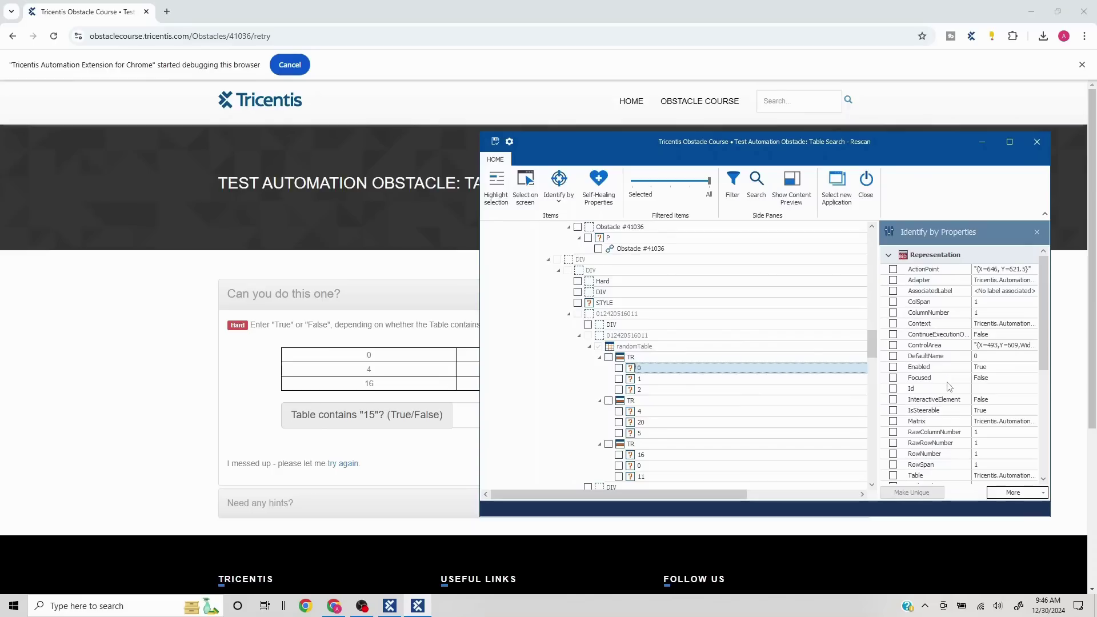
pyautogui.scroll(-2, 952, 410)
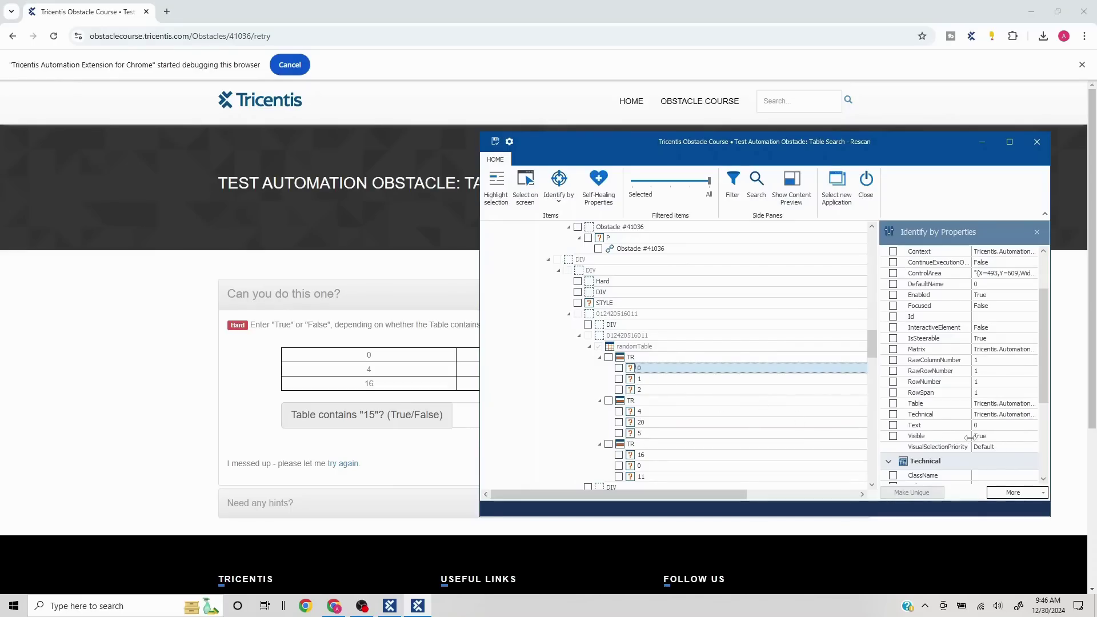
pyautogui.click(1037, 142)
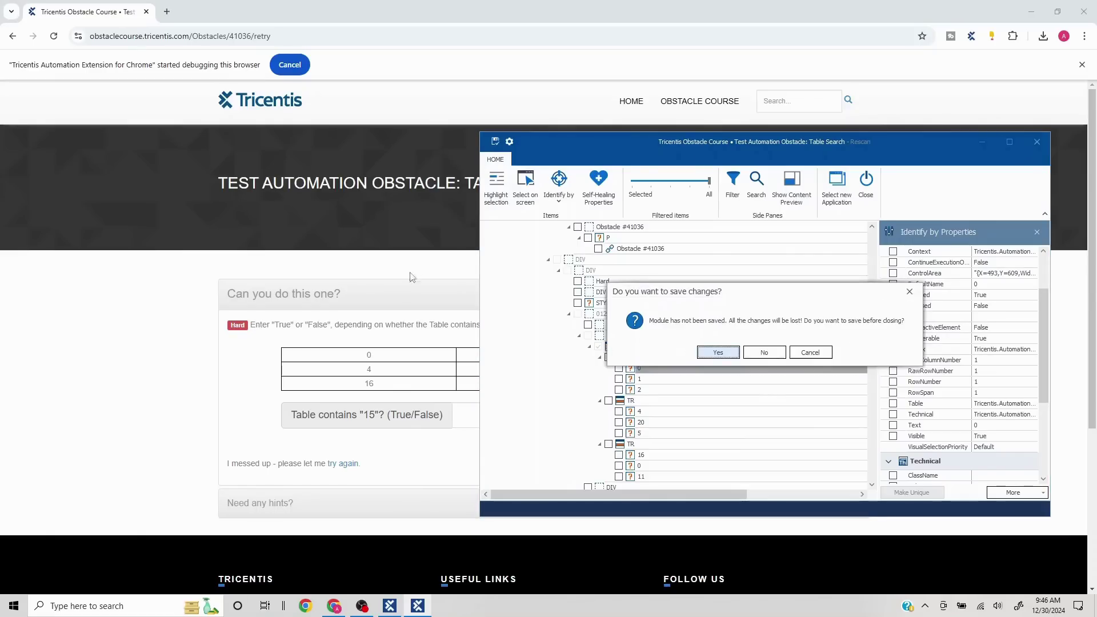
pyautogui.click(763, 353)
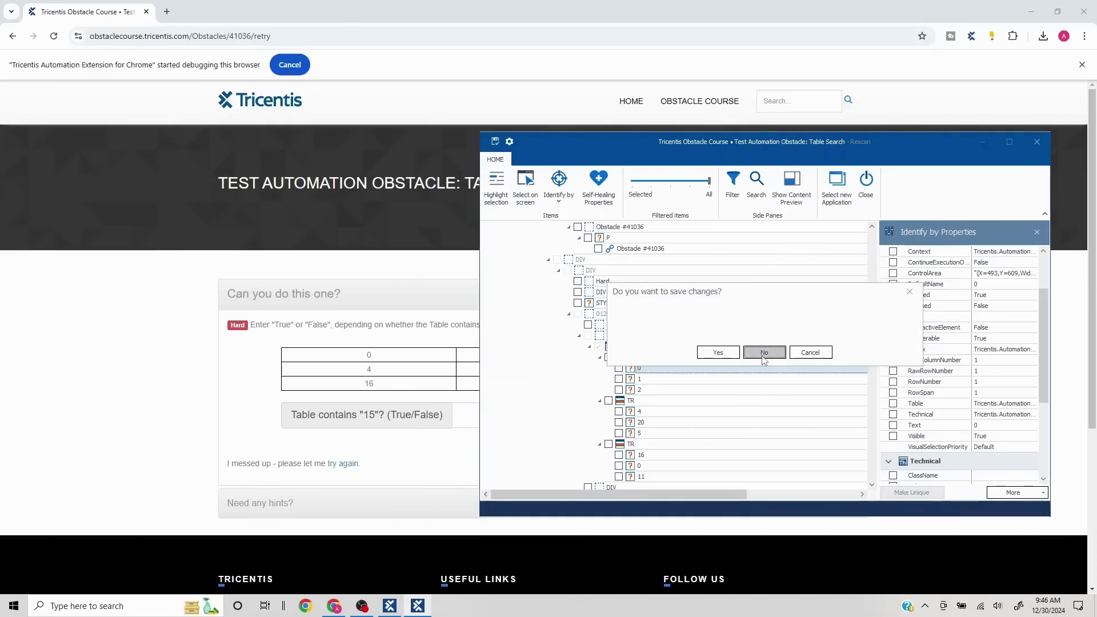
pyautogui.click(391, 607)
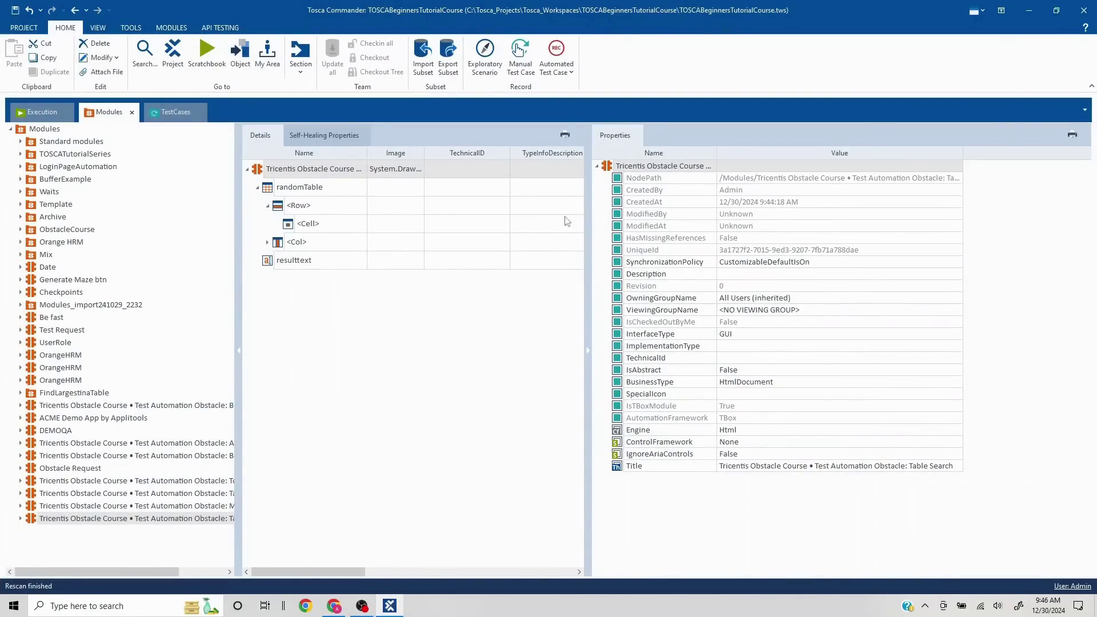
# Set the action mode of the expanded row under randomTable in the test case to Buffer.
pyautogui.click(155, 110)
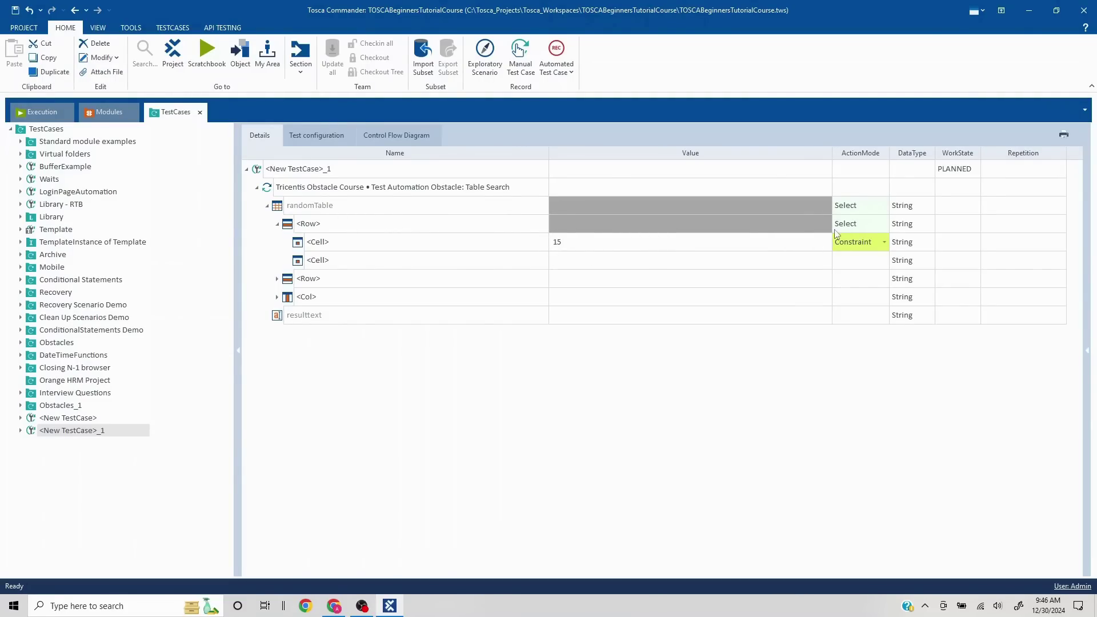
pyautogui.click(855, 225)
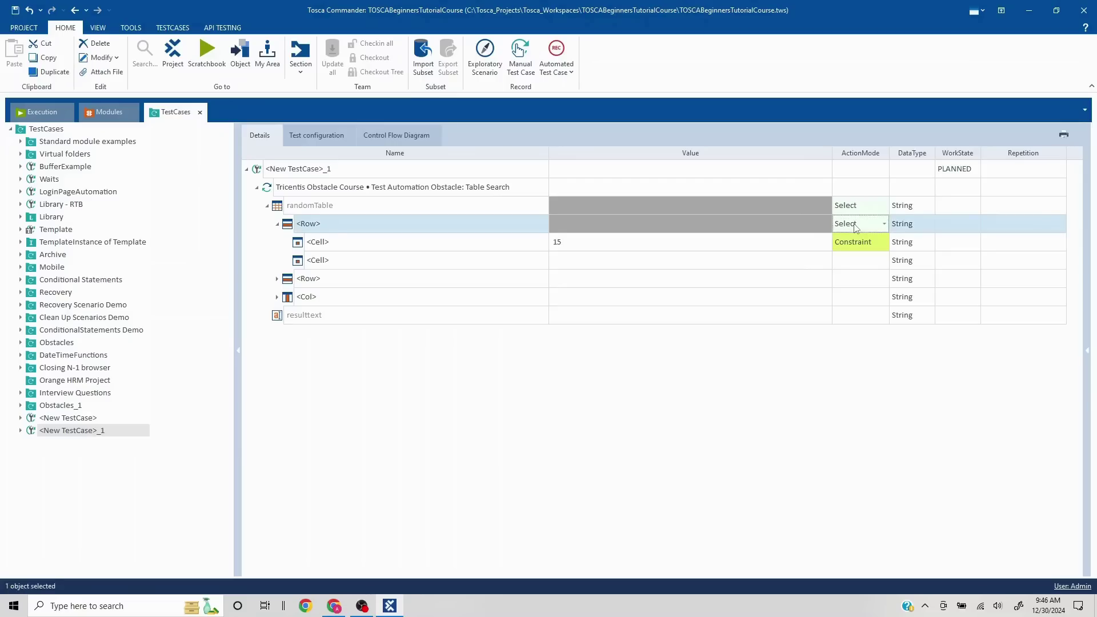
pyautogui.click(886, 226)
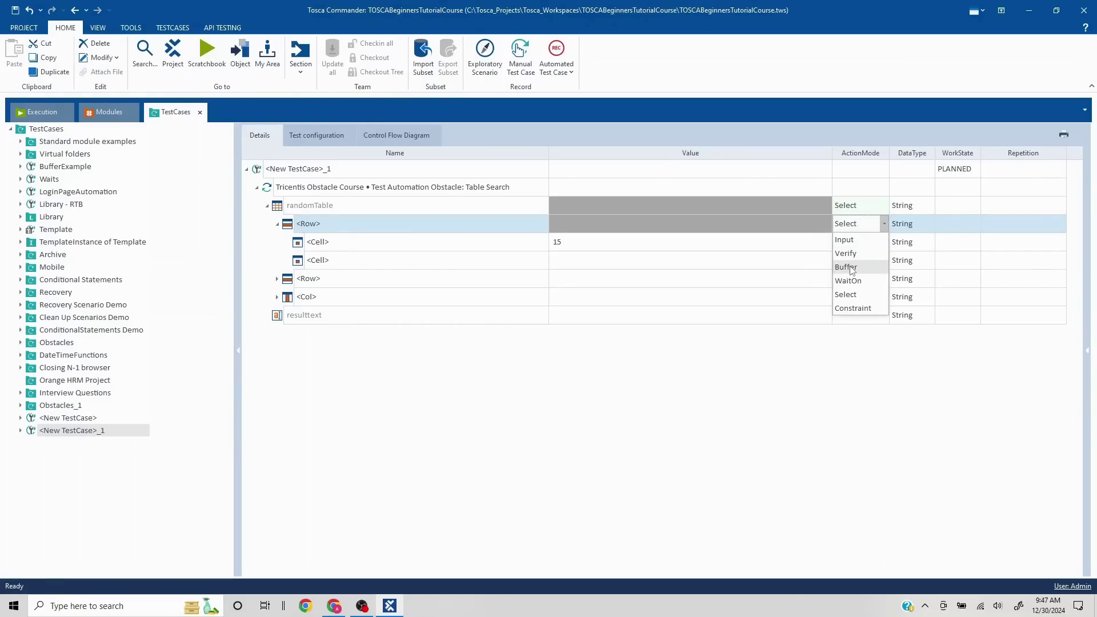
pyautogui.click(847, 266)
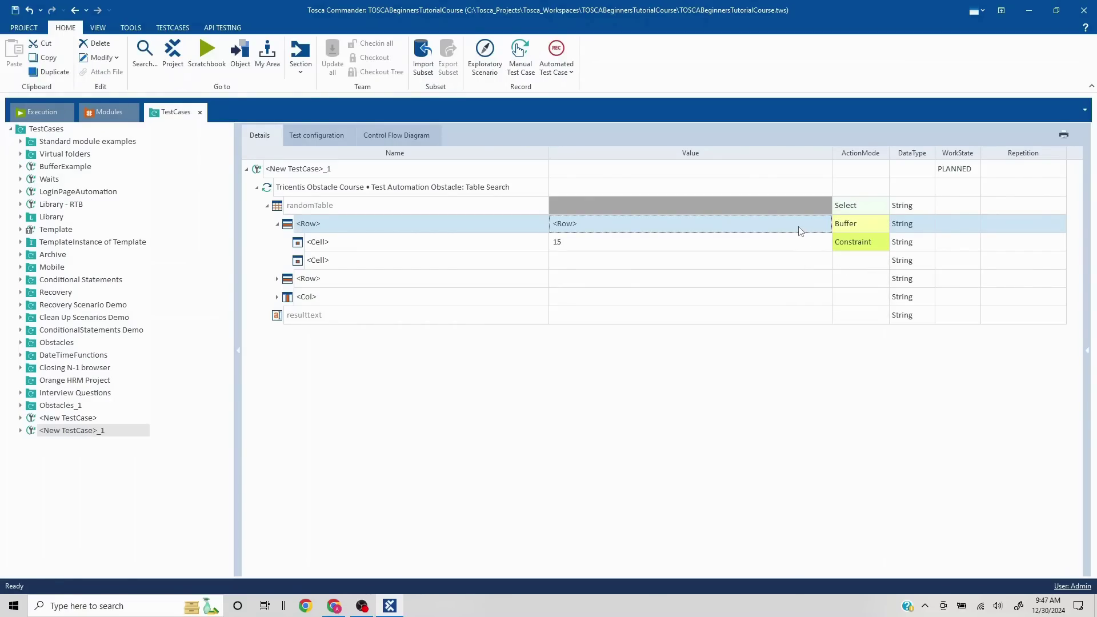
# Buffer the row's Exists property under the name Result.
pyautogui.click(800, 230)
pyautogui.click(824, 223)
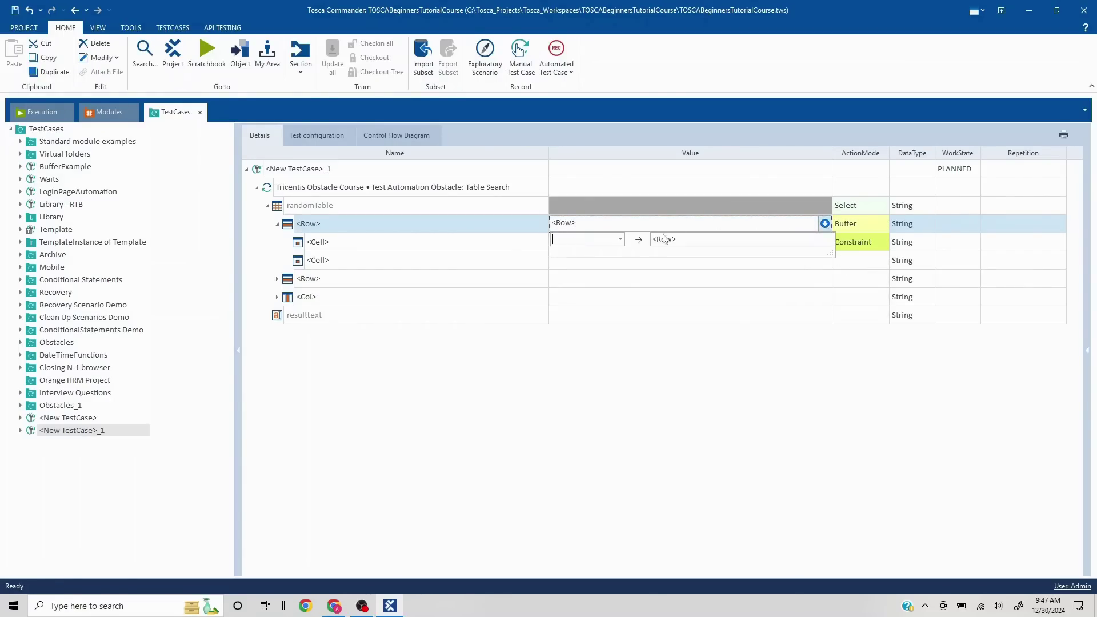
pyautogui.click(620, 240)
pyautogui.click(594, 277)
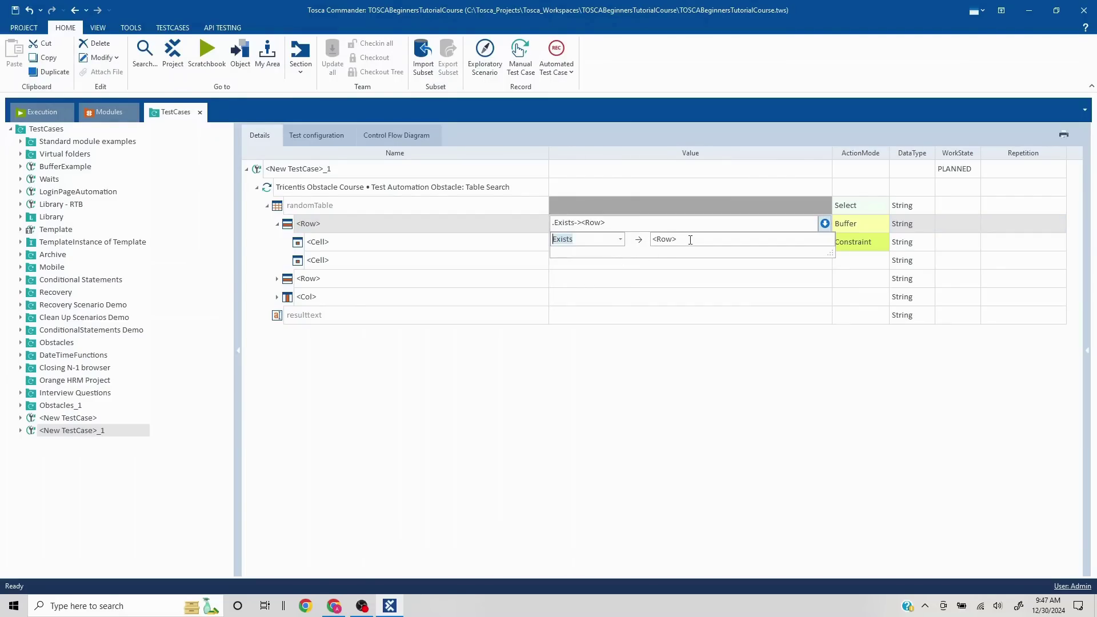
pyautogui.click(692, 240)
pyautogui.moveTo(692, 240); pyautogui.dragTo(640, 240)
pyautogui.write('R')
pyautogui.press('Return')
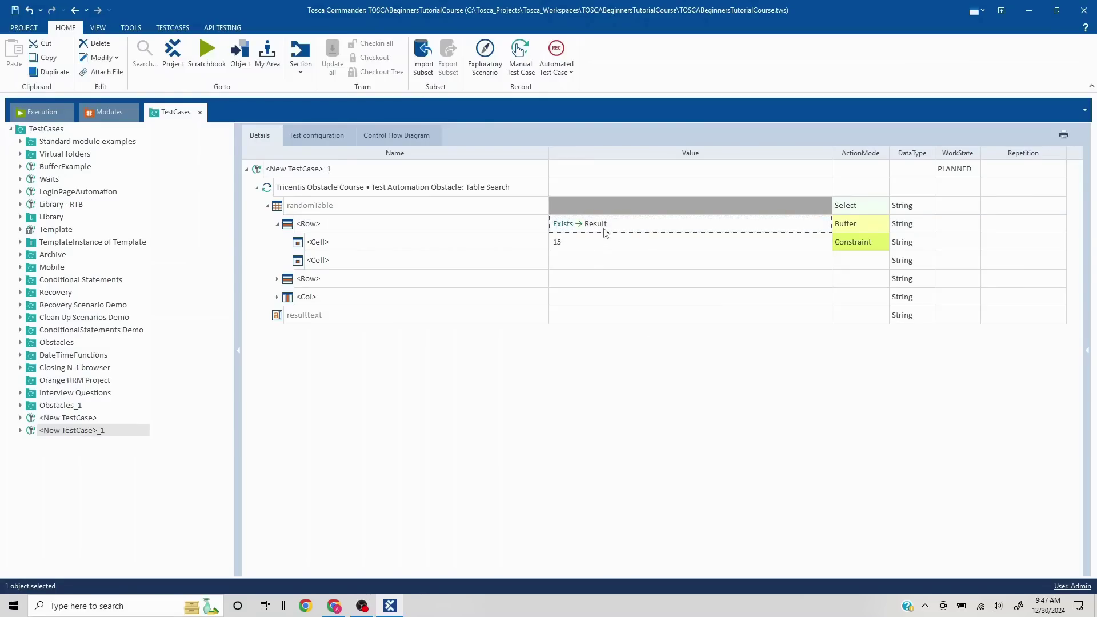
# Set the value of resulttext to the buffer expression {B[Result]}.
pyautogui.click(583, 321)
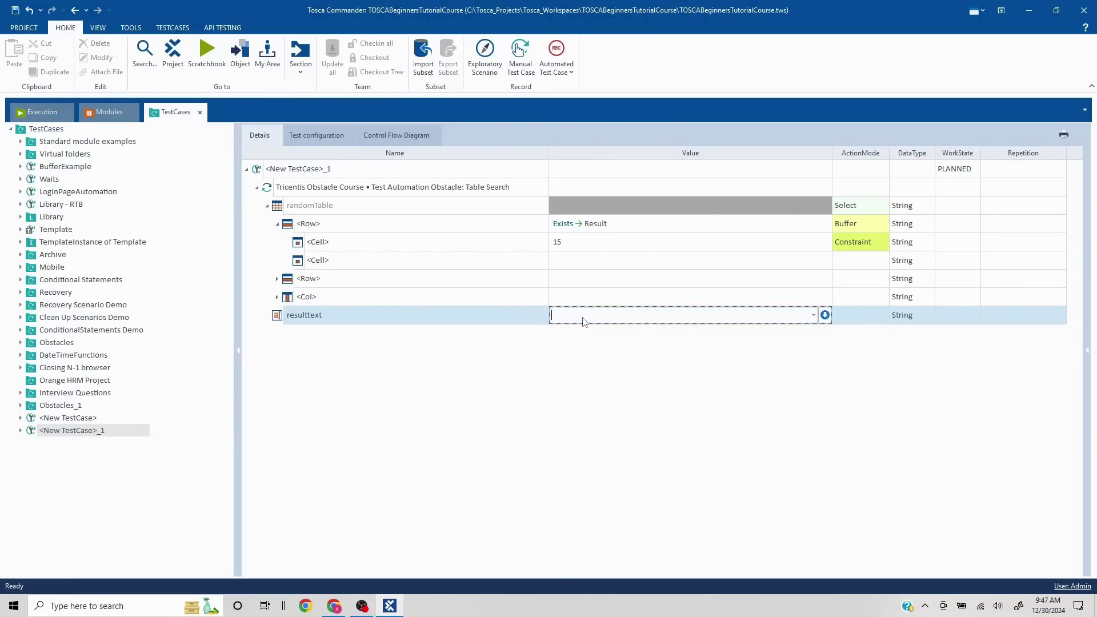
pyautogui.write('{B')
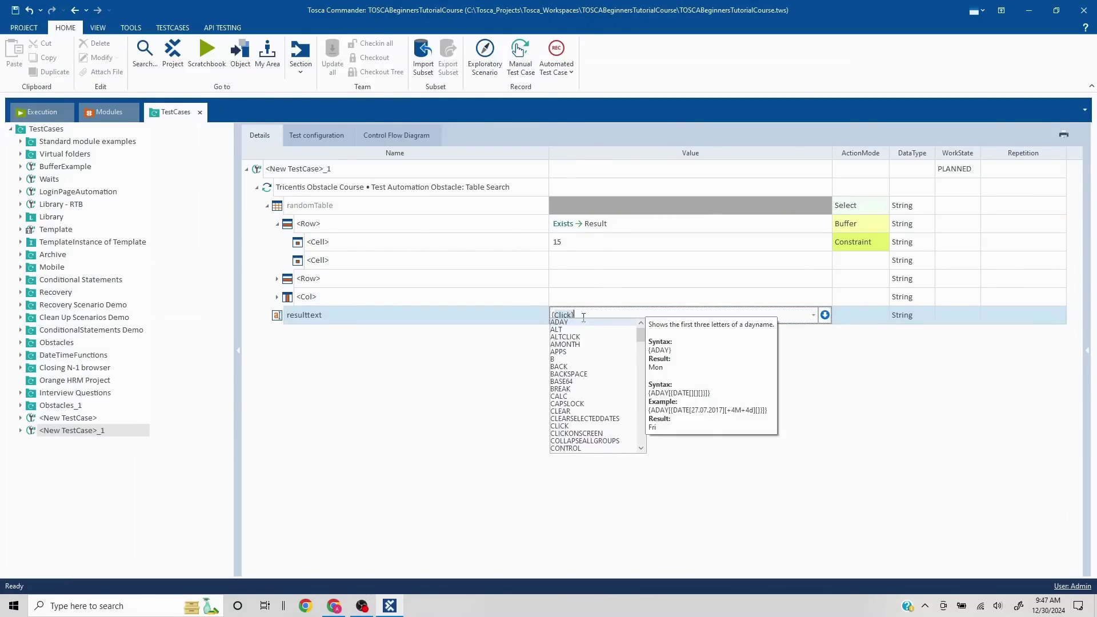
pyautogui.write('[Result]')
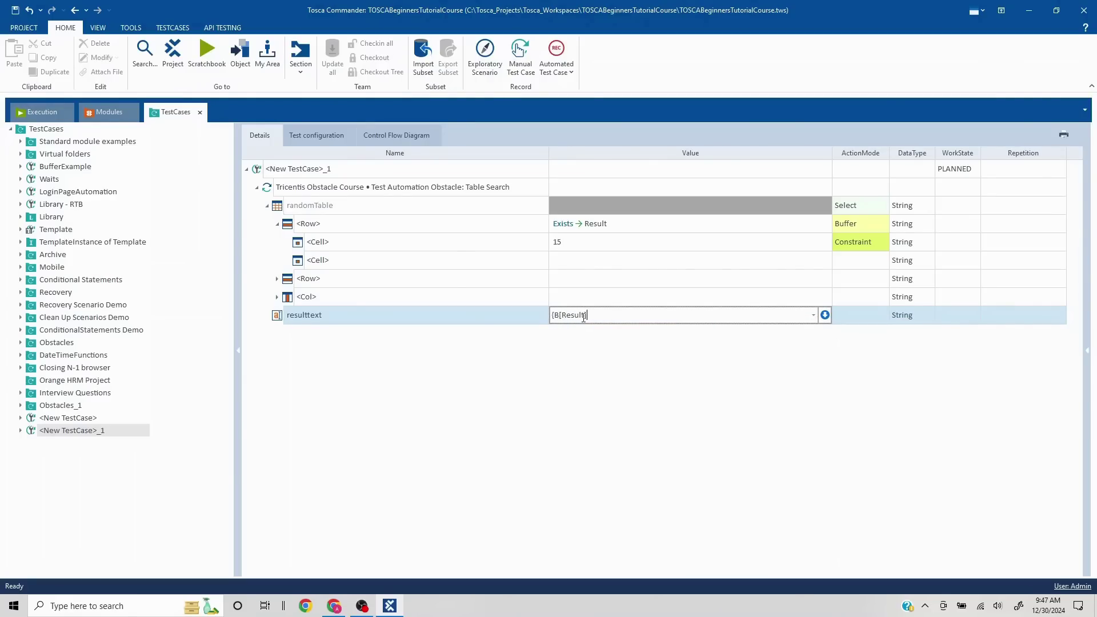
pyautogui.press('Return')
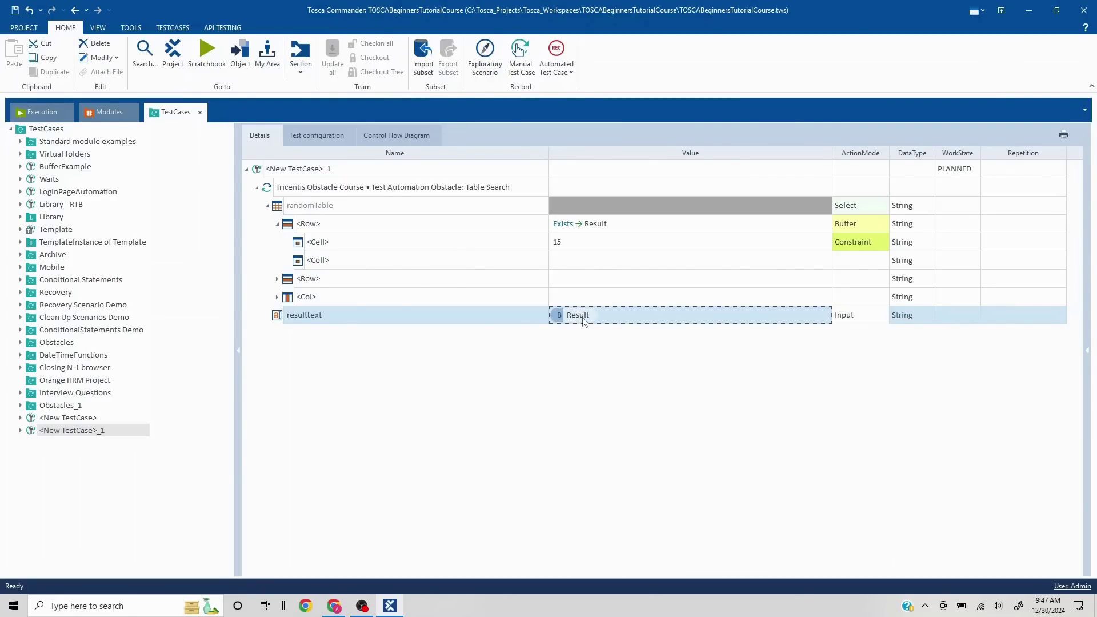
# Check the obstacle page and run the Table Search test step in ScratchBook.
pyautogui.hotkey('alt', 'Tab')
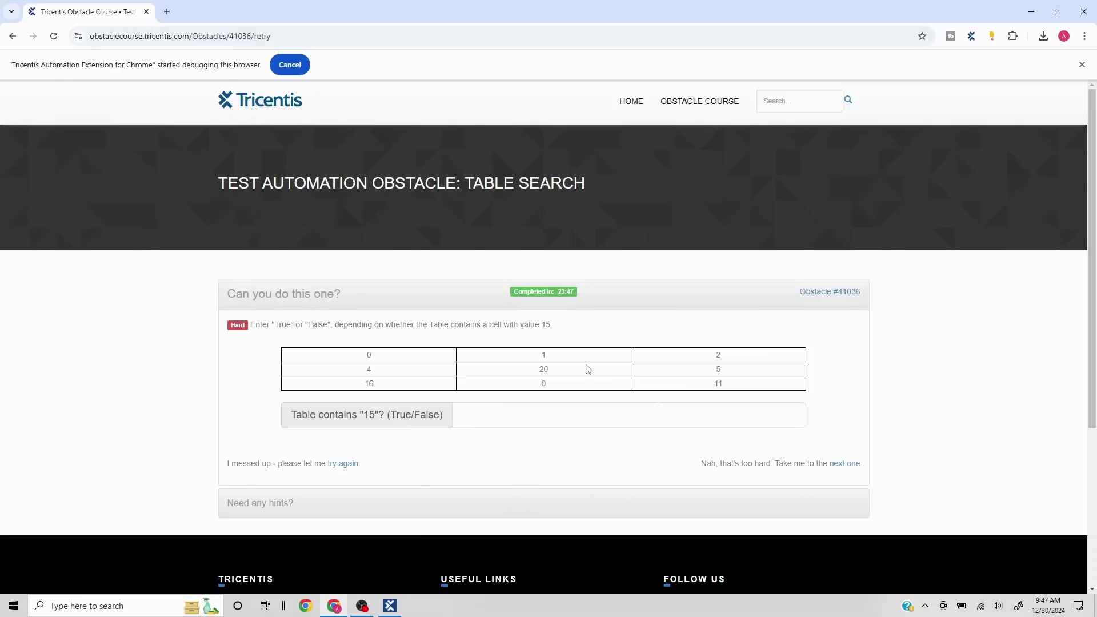
pyautogui.hotkey('alt', 'Tab')
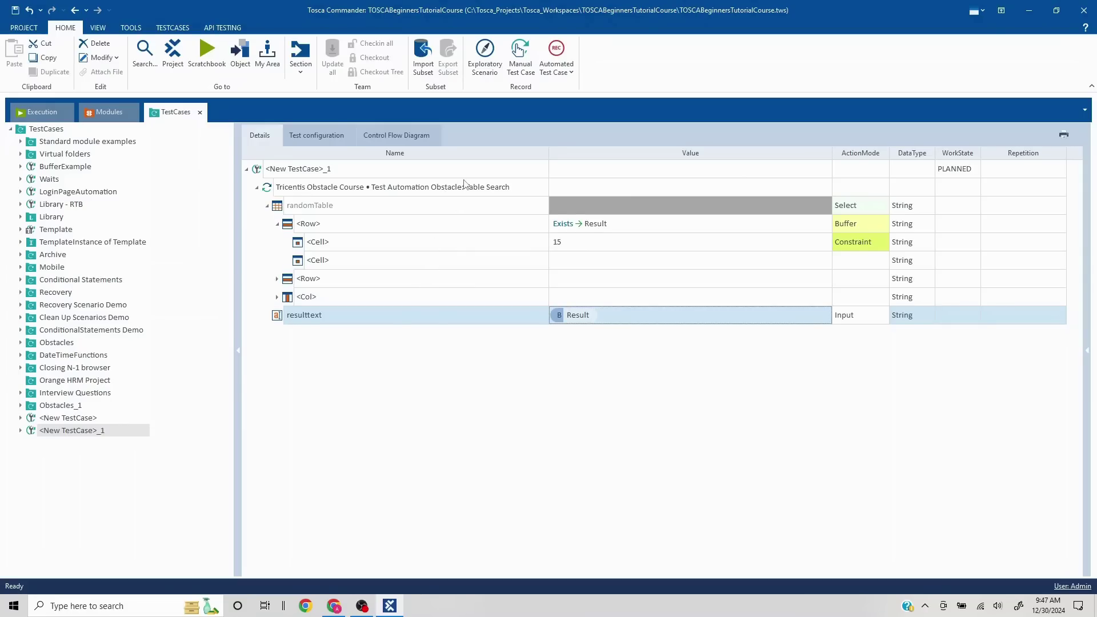
pyautogui.click(342, 192)
pyautogui.rightClick(342, 192)
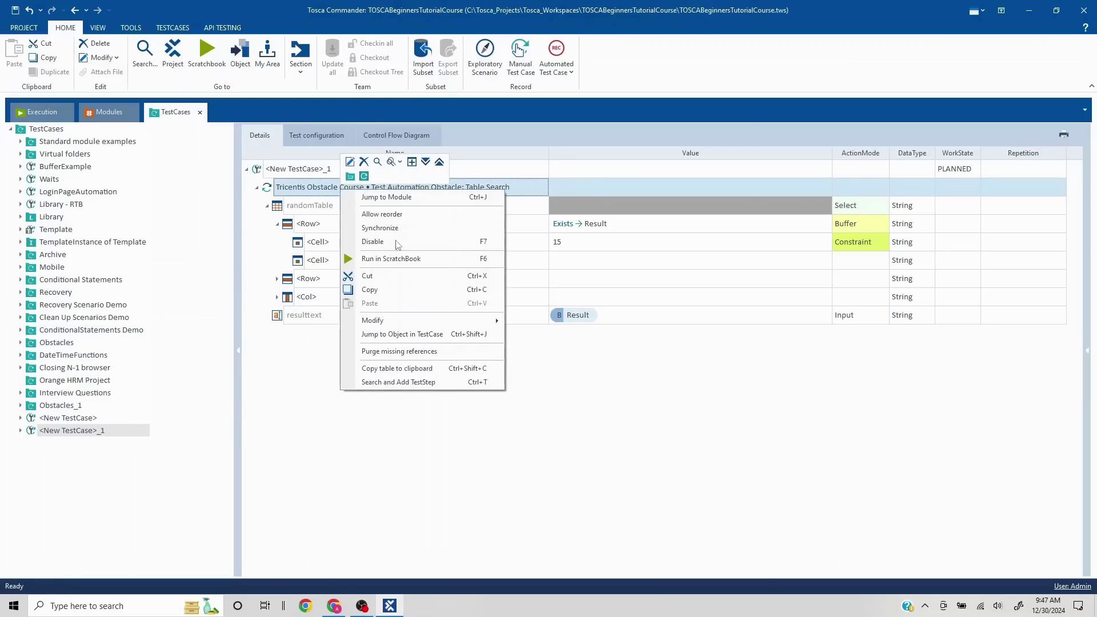
pyautogui.click(407, 258)
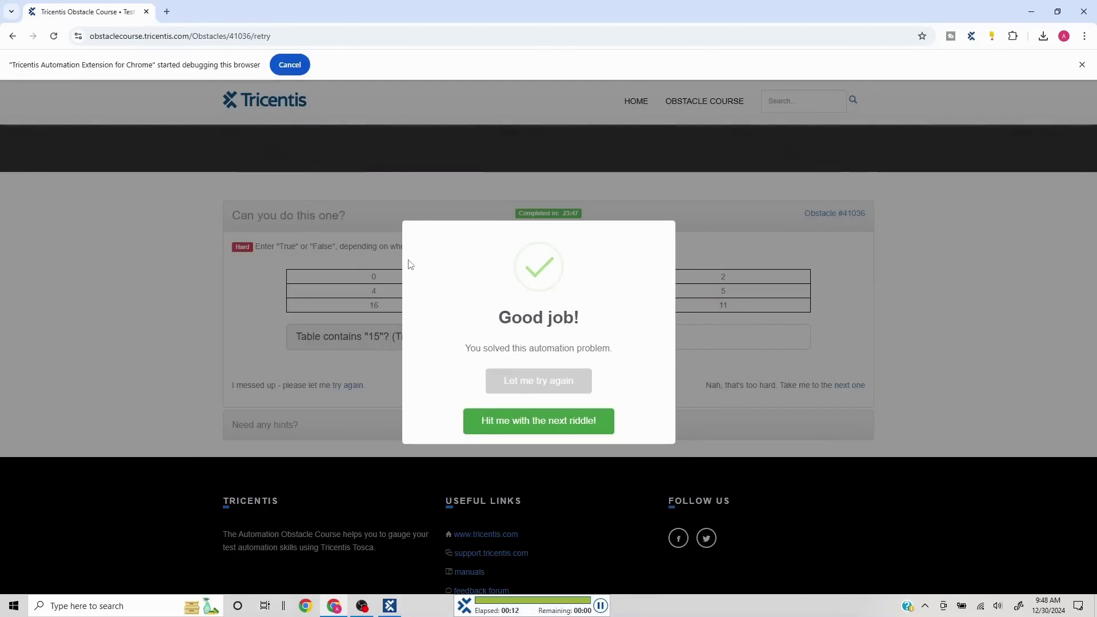
# Retry the solved Table Search obstacle and reload it to get a table with different random values.
pyautogui.click(529, 382)
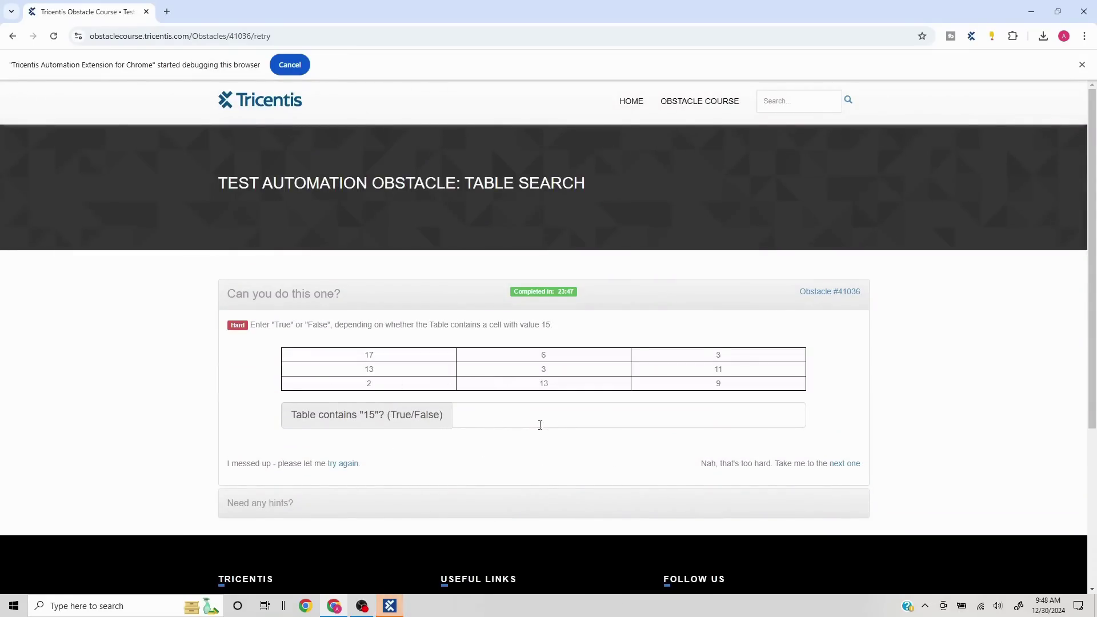
pyautogui.click(345, 465)
pyautogui.click(351, 465)
# Switch to Tosca Commander, close the ScratchBook results and rerun the Table Search test step in ScratchBook.
pyautogui.hotkey('alt', 'Tab')
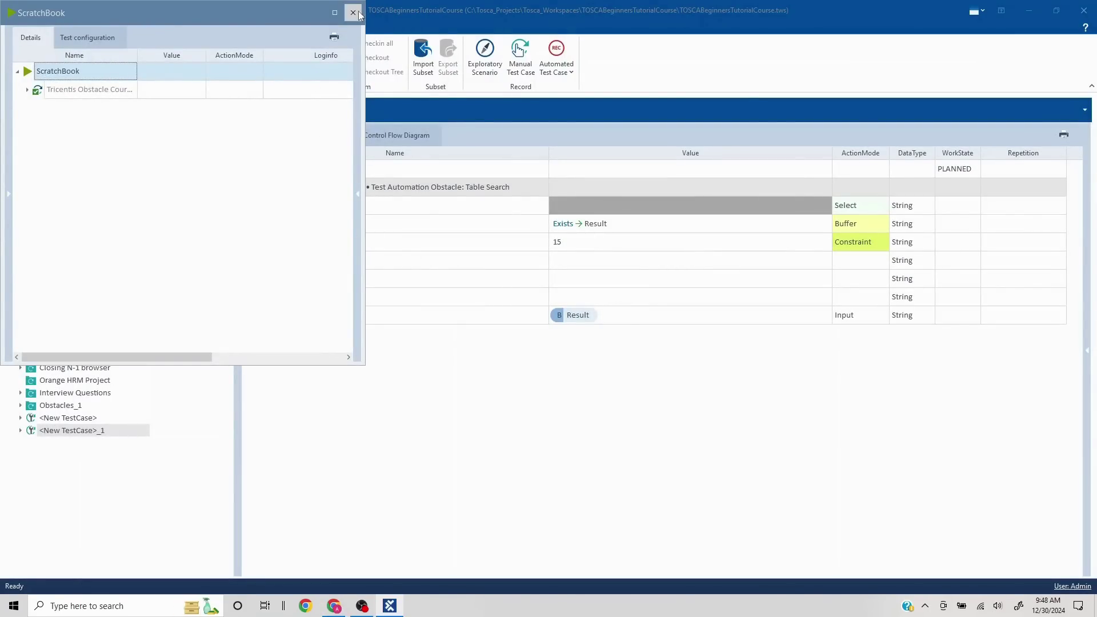
pyautogui.click(353, 13)
pyautogui.rightClick(292, 193)
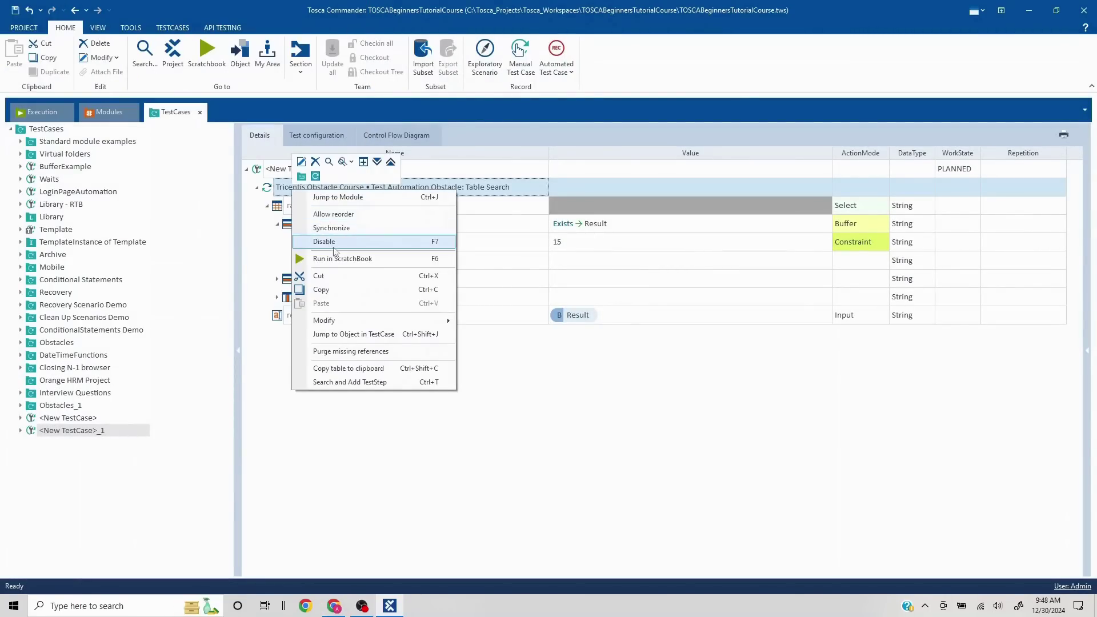
pyautogui.click(337, 252)
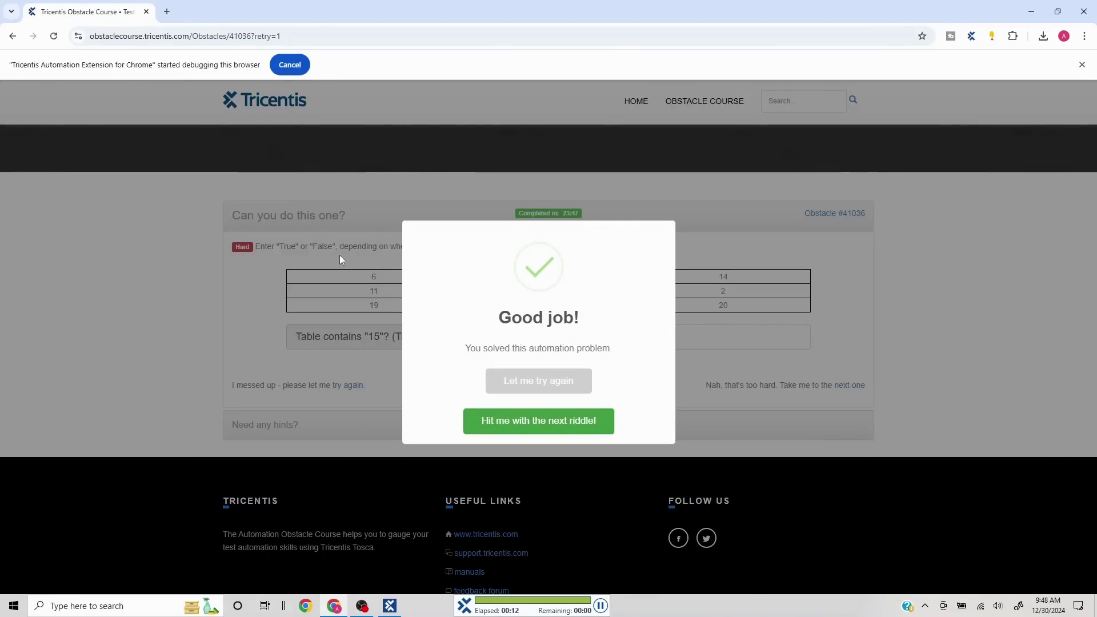
# Retry the obstacle with a fresh table, close the ScratchBook results in Tosca Commander and return to the obstacle page in Chrome.
pyautogui.click(555, 385)
pyautogui.rightClick(553, 380)
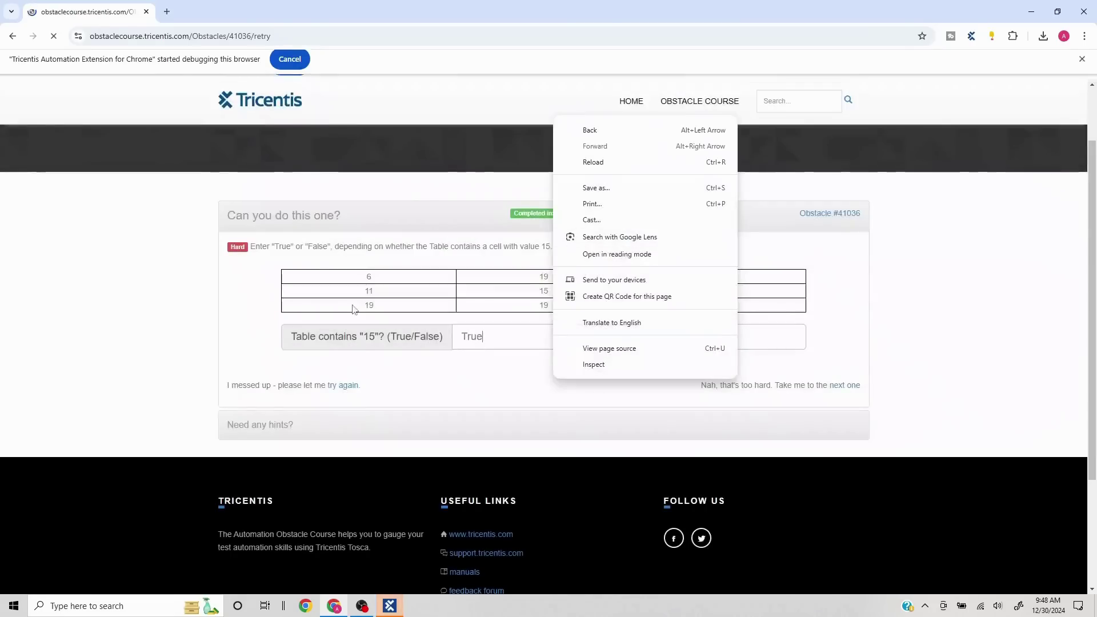
pyautogui.rightClick(168, 330)
pyautogui.hotkey('alt', 'Tab')
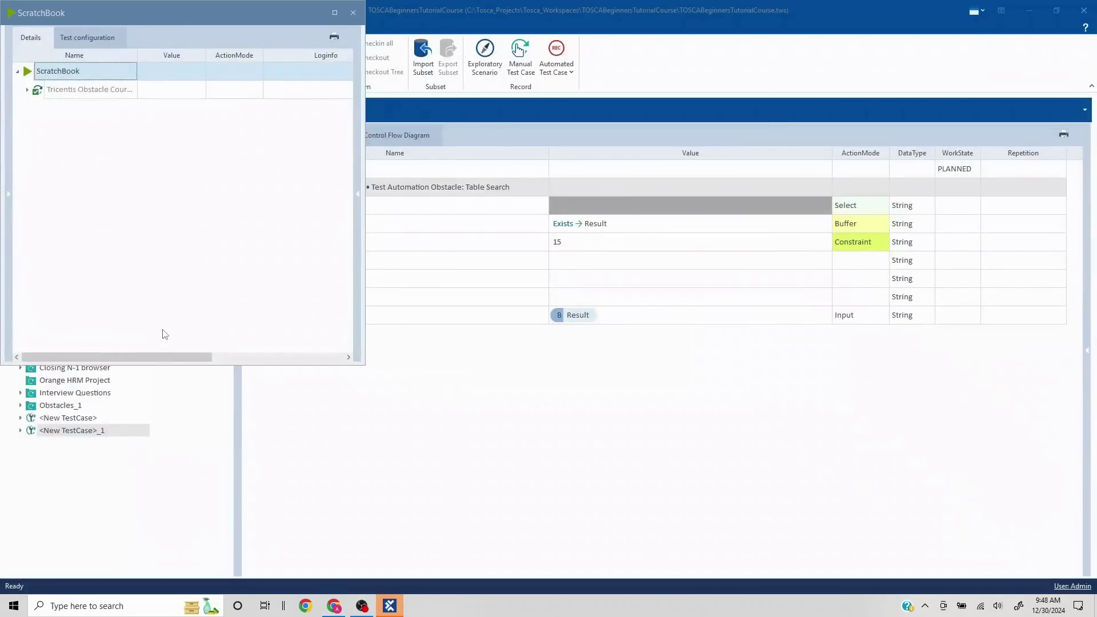
pyautogui.click(353, 13)
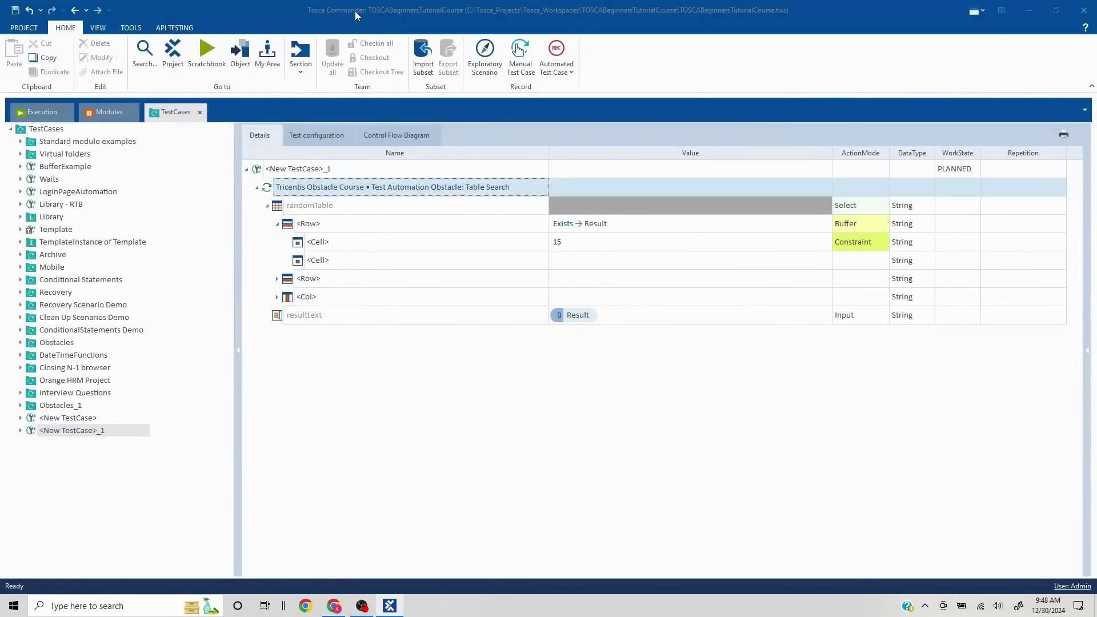
pyautogui.hotkey('alt', 'Tab')
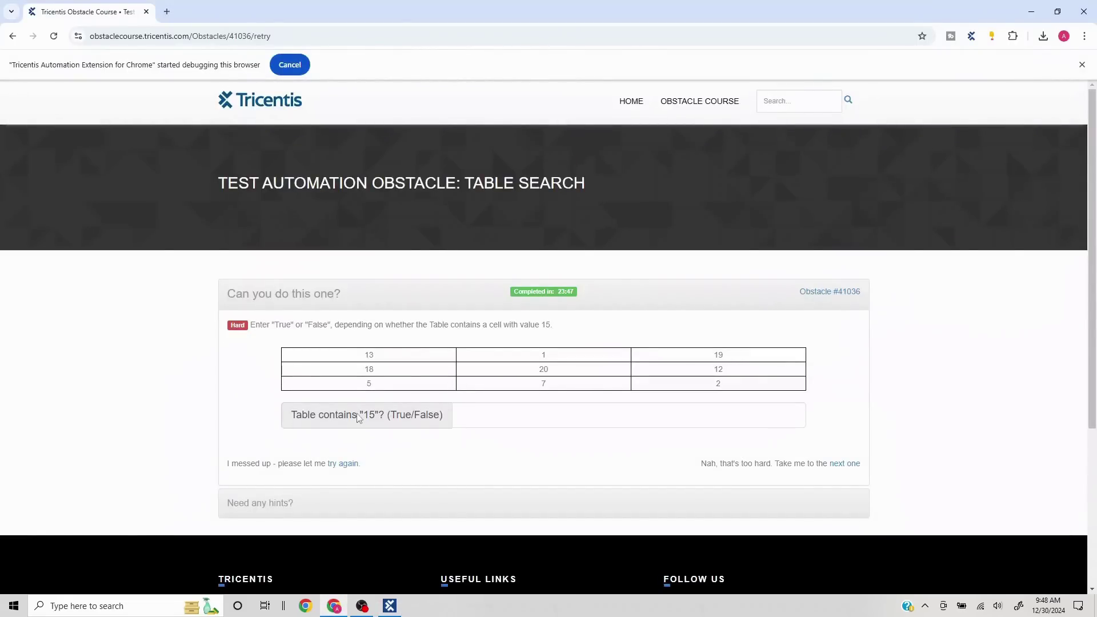